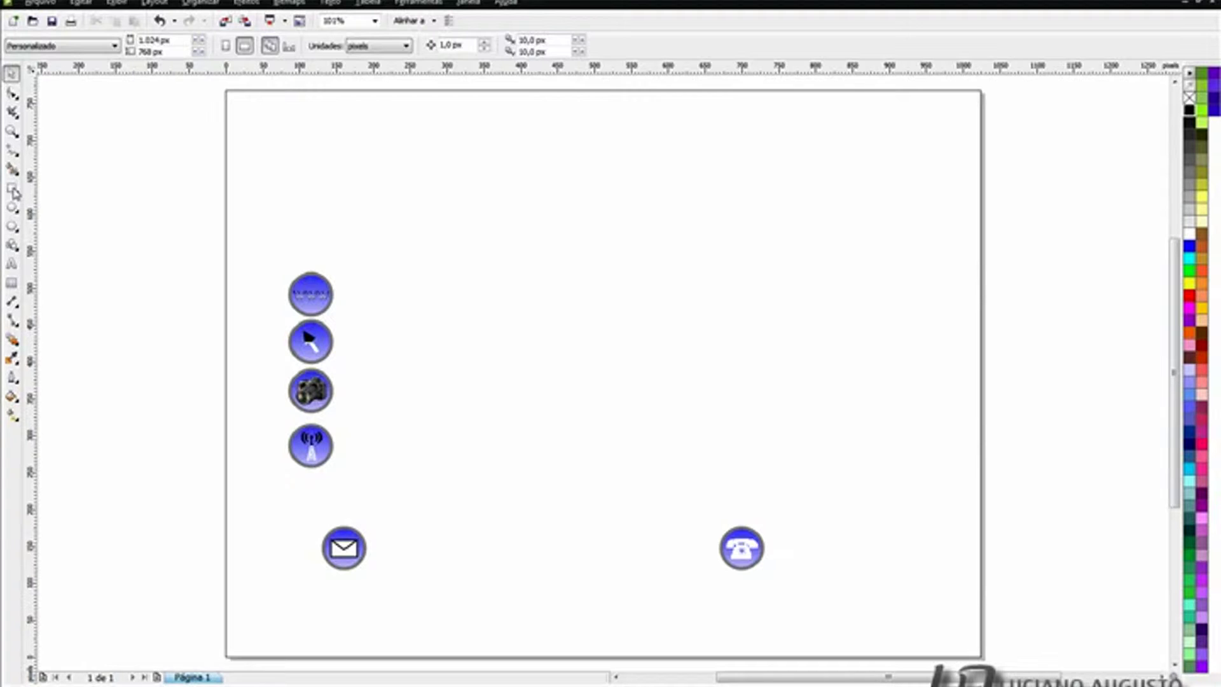
# Create a page-sized background rectangle of 1024 × 768 px and fill it with black
pyautogui.doubleClick(12, 188)
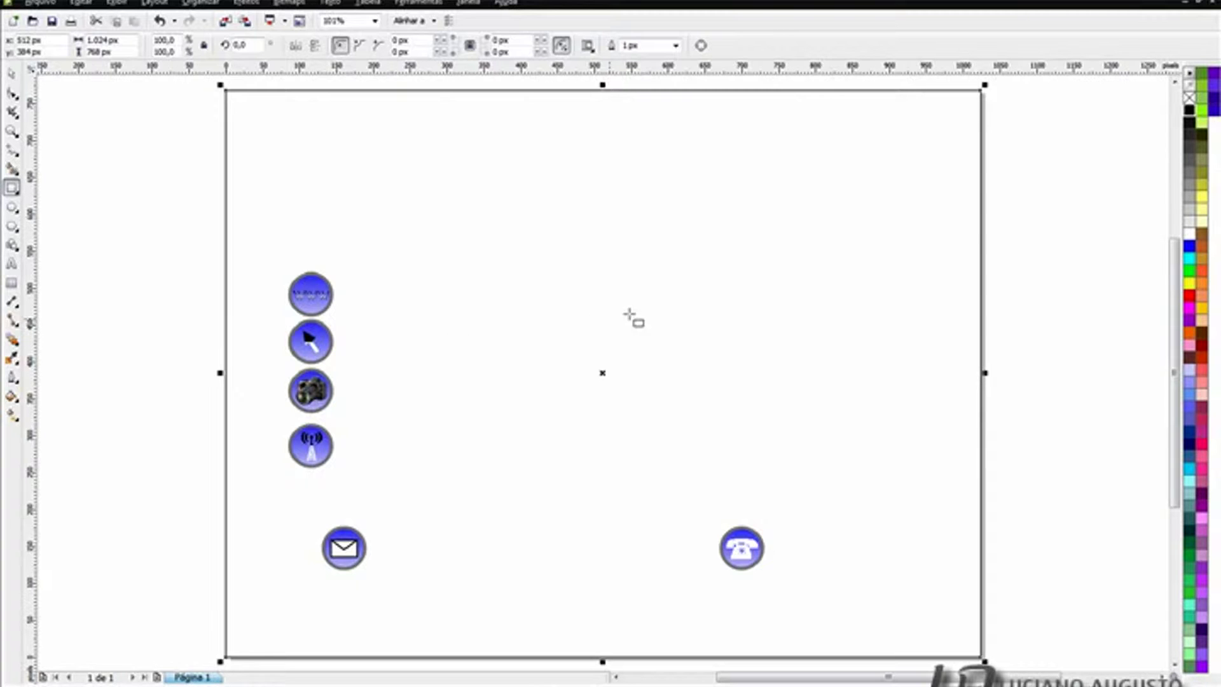
pyautogui.click(1189, 109)
pyautogui.click(11, 75)
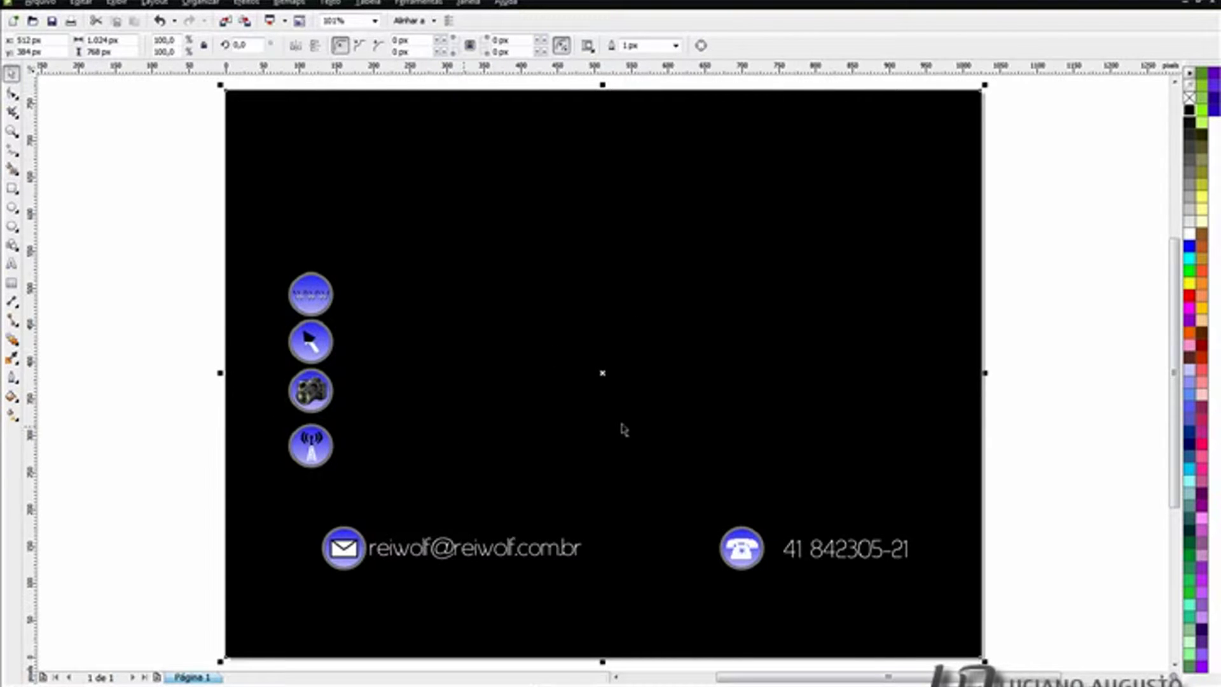
# Duplicate the camera picture from its icon, enlarge the copy to about 686 × 626 px, and place it over the page's lower-right corner
pyautogui.click(316, 393)
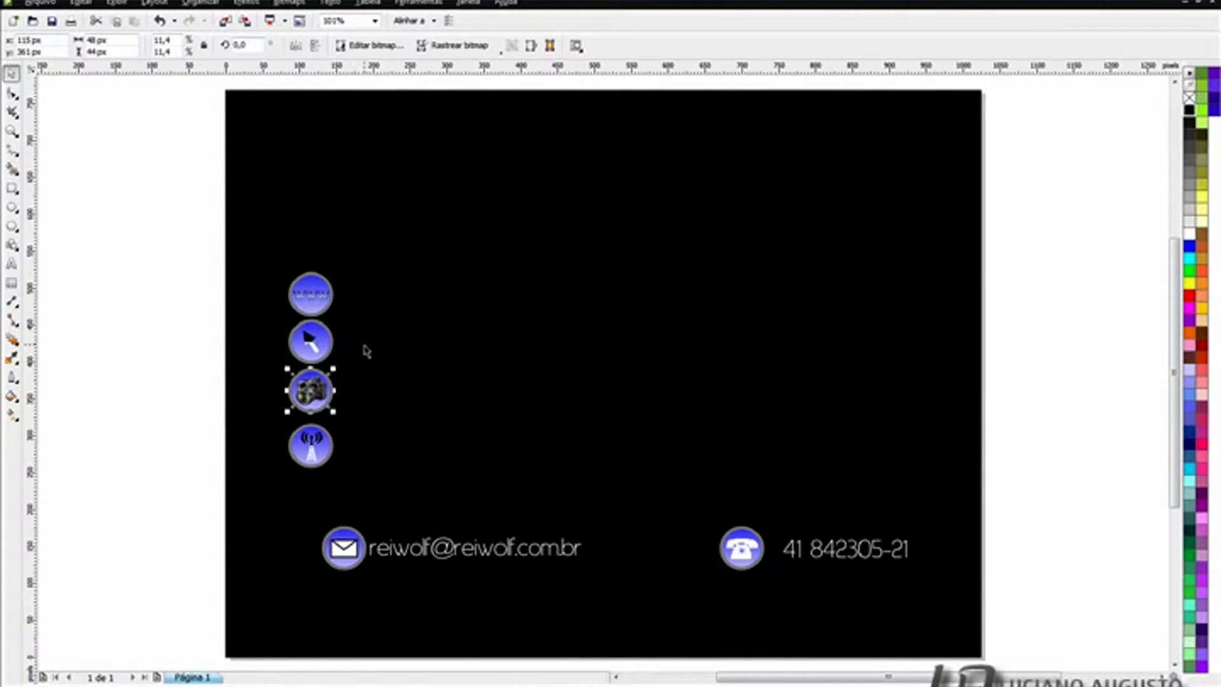
pyautogui.click(159, 458)
pyautogui.click(311, 389)
pyautogui.moveTo(311, 389); pyautogui.dragTo(687, 237)
pyautogui.moveTo(455, 453); pyautogui.dragTo(926, 494)
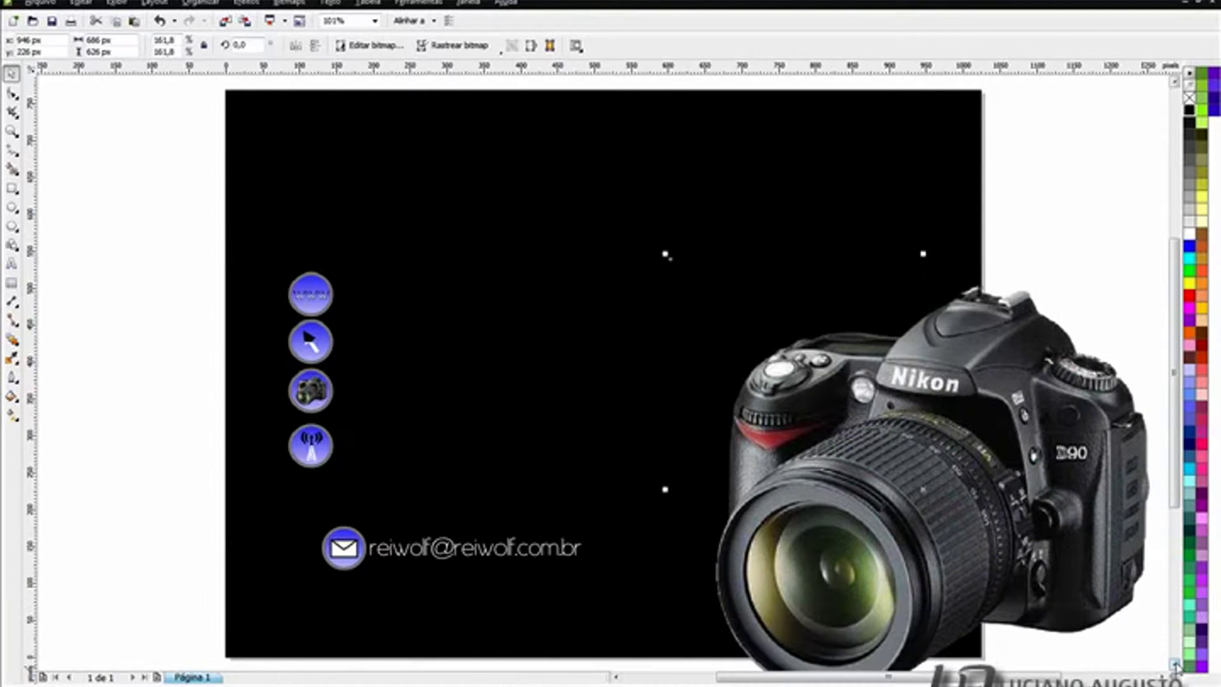
pyautogui.scroll(-3, 1176, 668)
pyautogui.hscroll(3, 1027, 676)
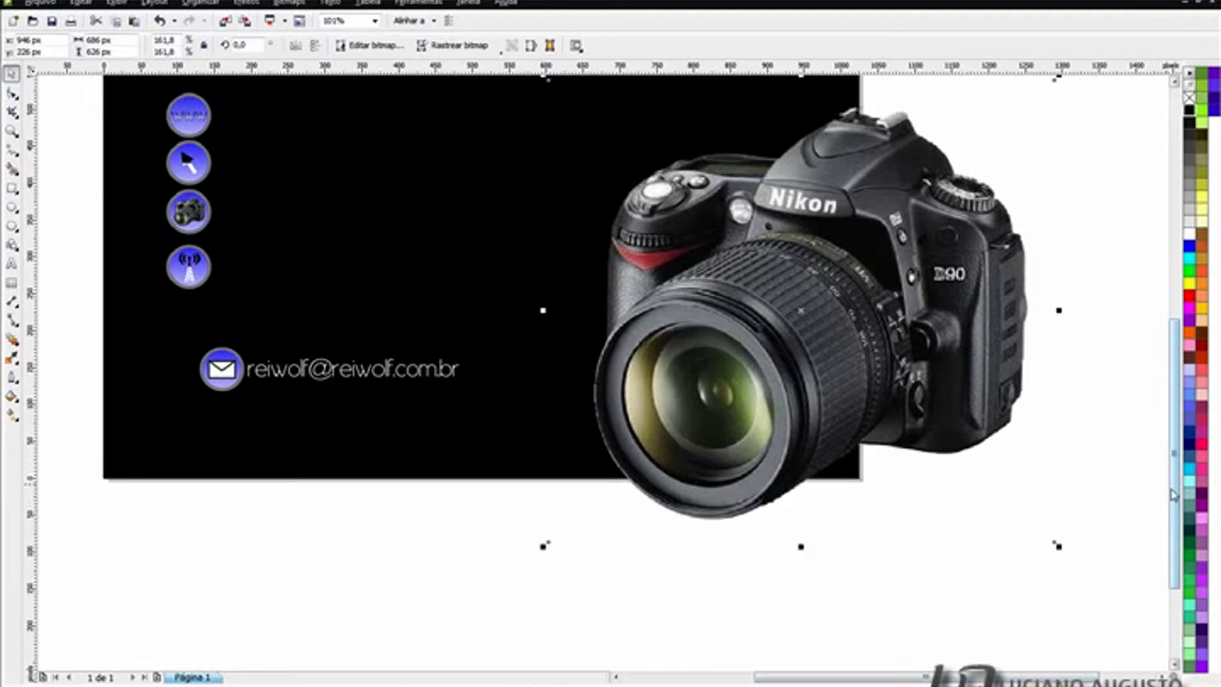
pyautogui.scroll(2, 1184, 495)
pyautogui.moveTo(918, 432); pyautogui.dragTo(898, 433)
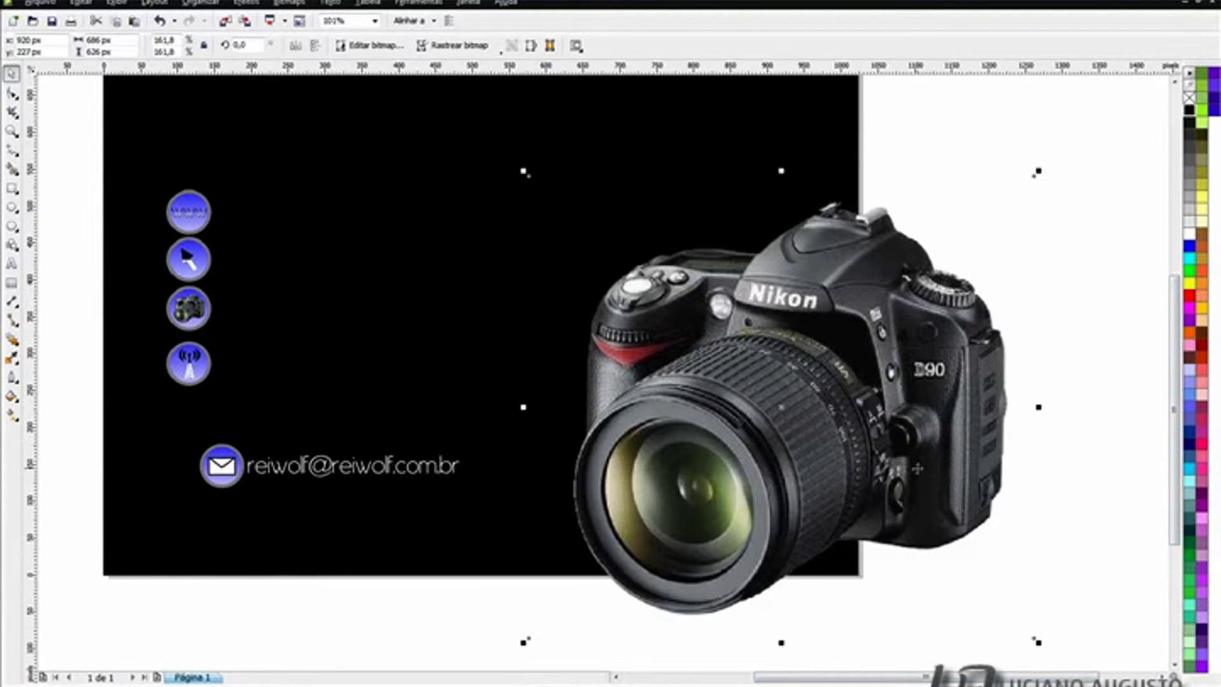
# Reorder the stack so the large camera sits above the black background but behind the telephone icon and number
pyautogui.hotkey('shift', 'pagedown')
pyautogui.click(372, 288)
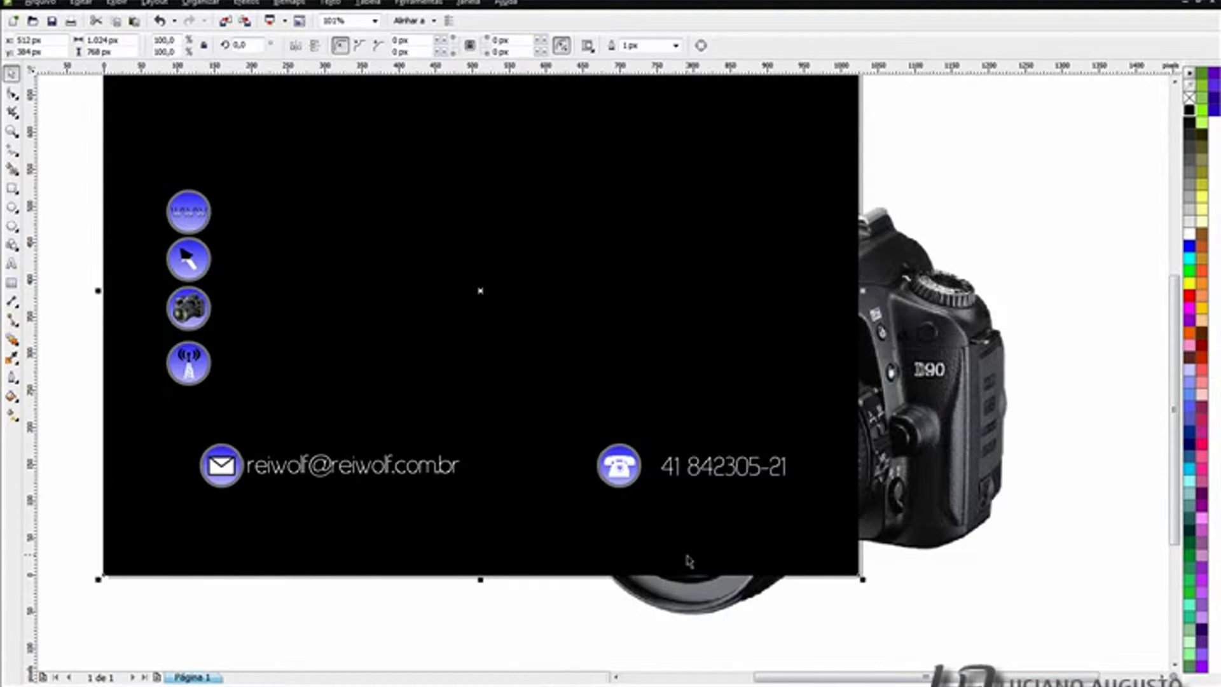
pyautogui.click(518, 595)
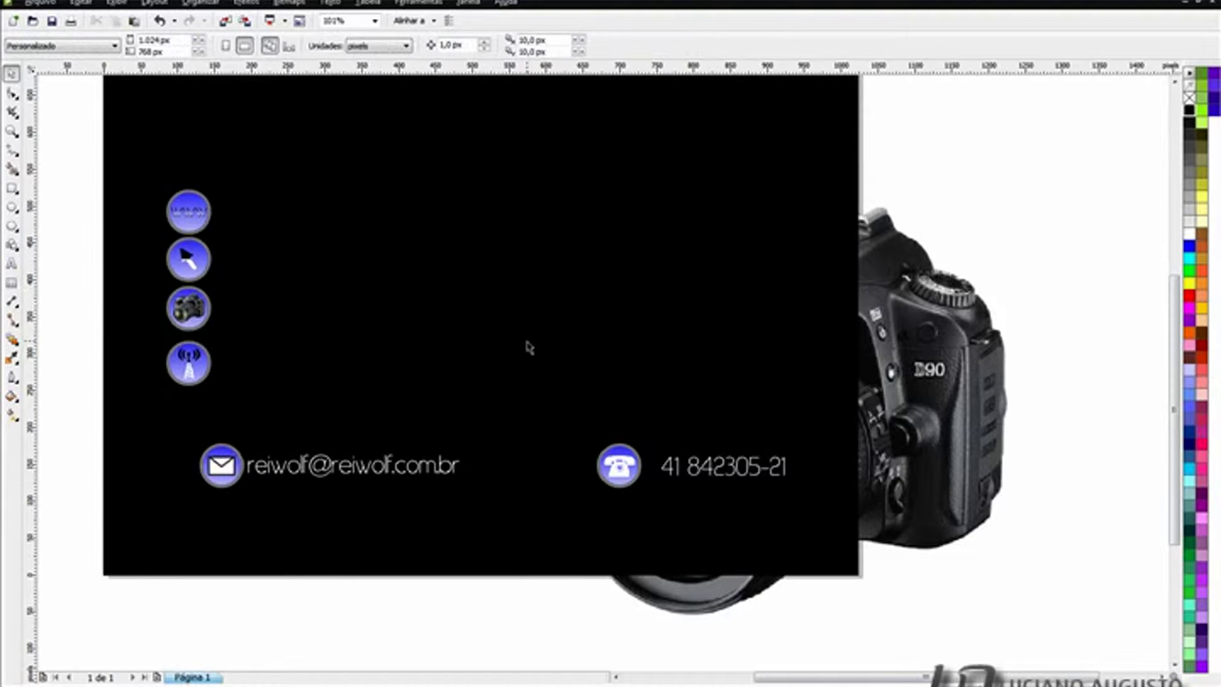
pyautogui.click(483, 387)
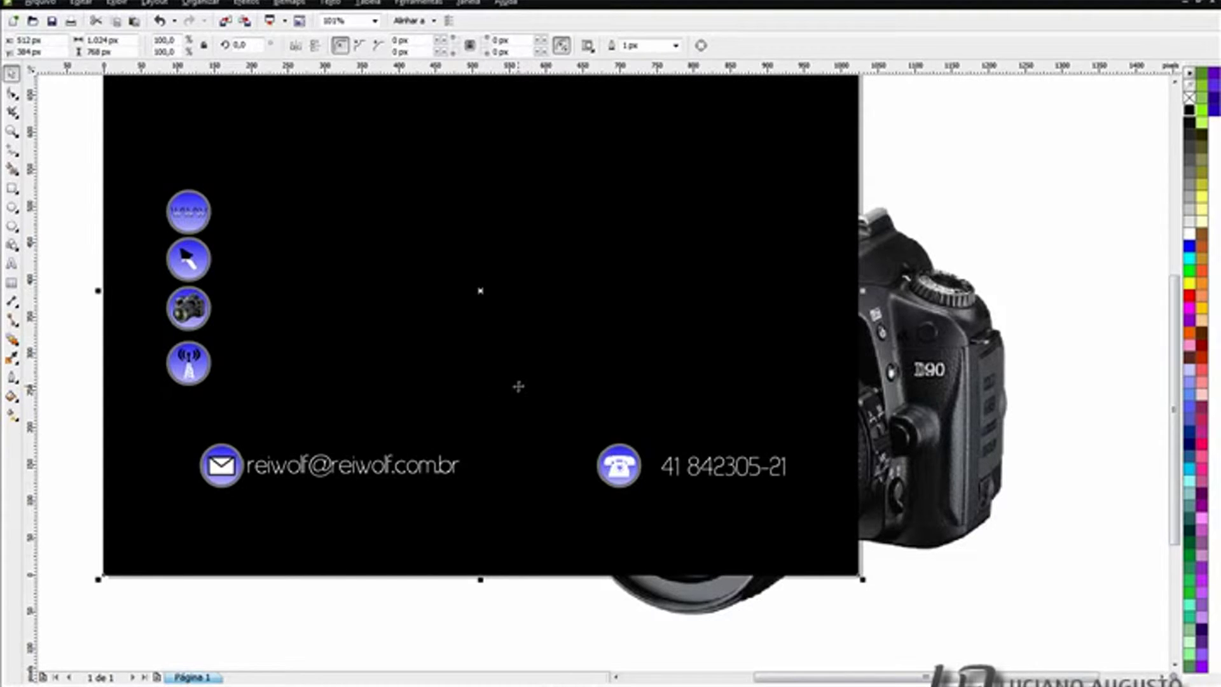
pyautogui.hotkey('ctrl', 'pagedown')
pyautogui.click(497, 632)
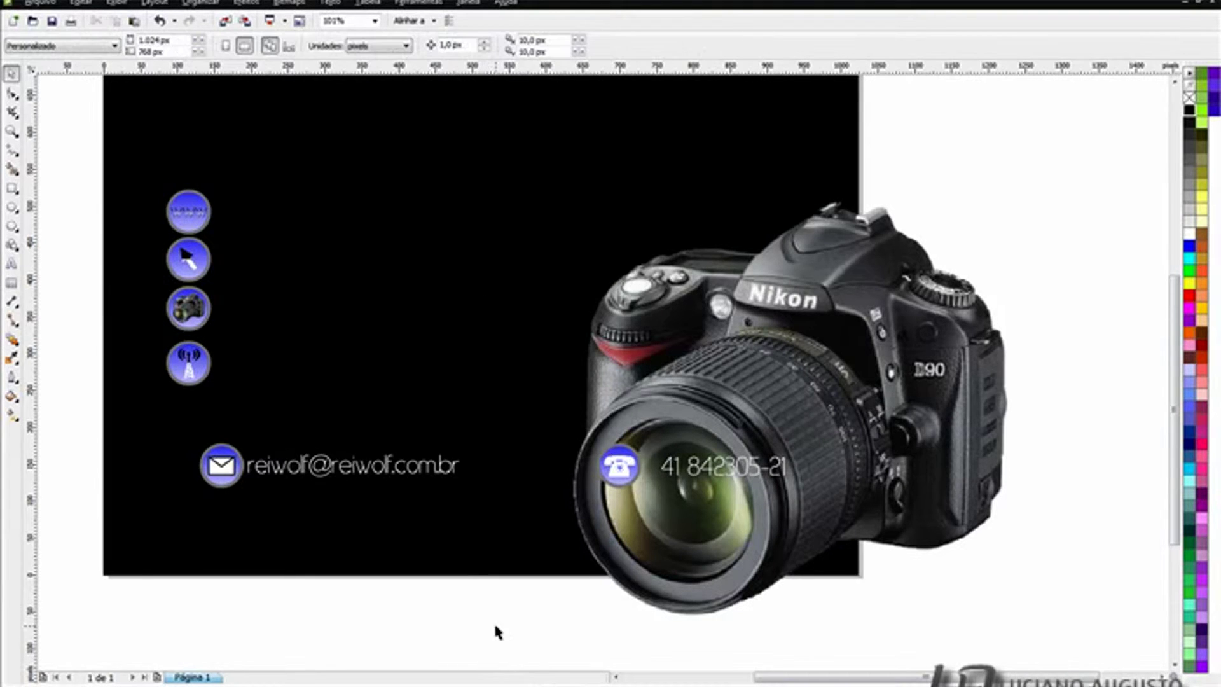
# Apply a uniform transparency of 70 to the large camera picture
pyautogui.click(894, 303)
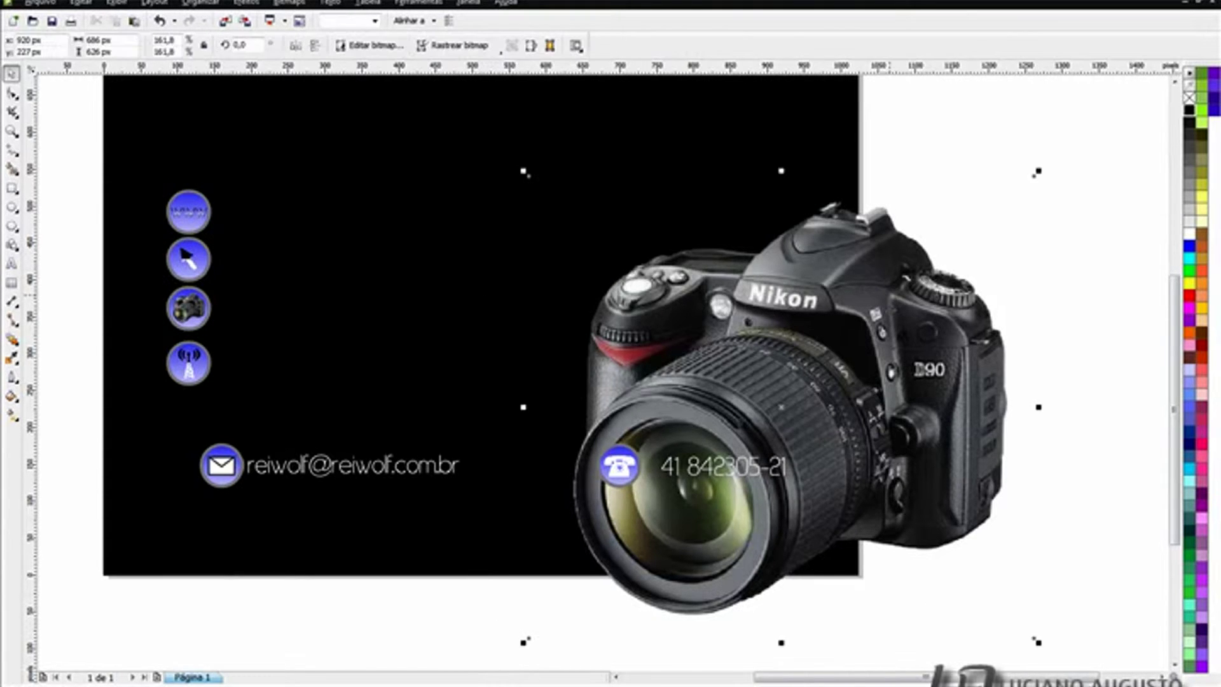
pyautogui.click(11, 341)
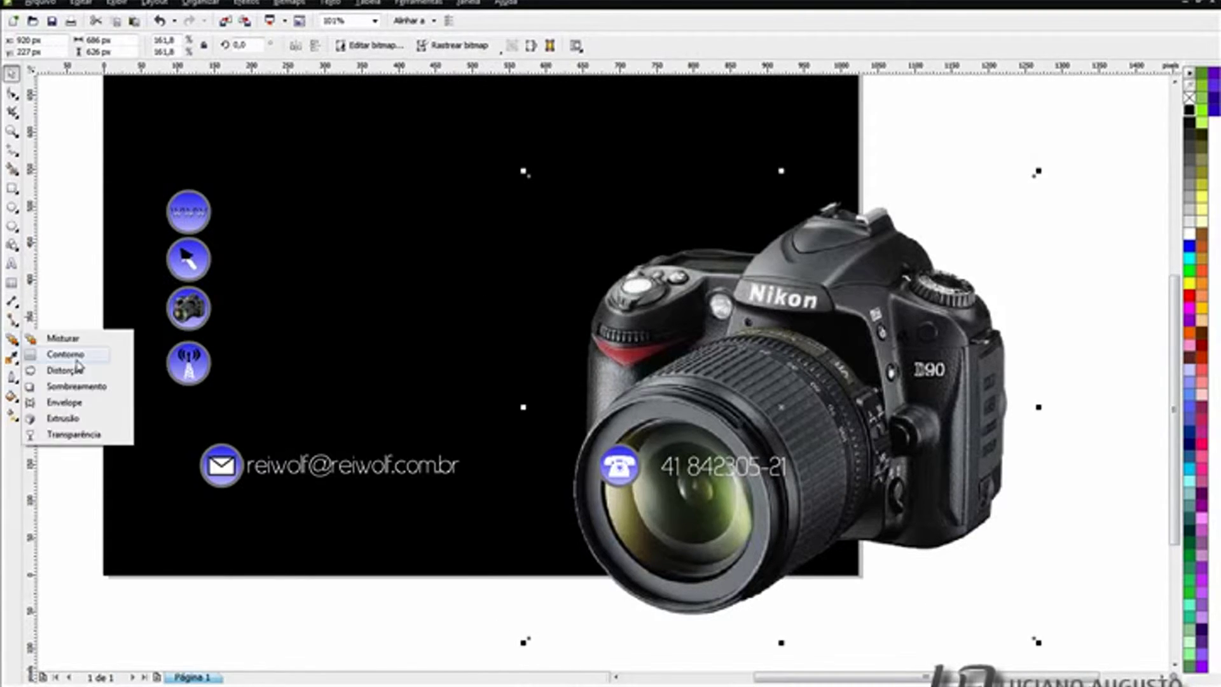
pyautogui.click(64, 433)
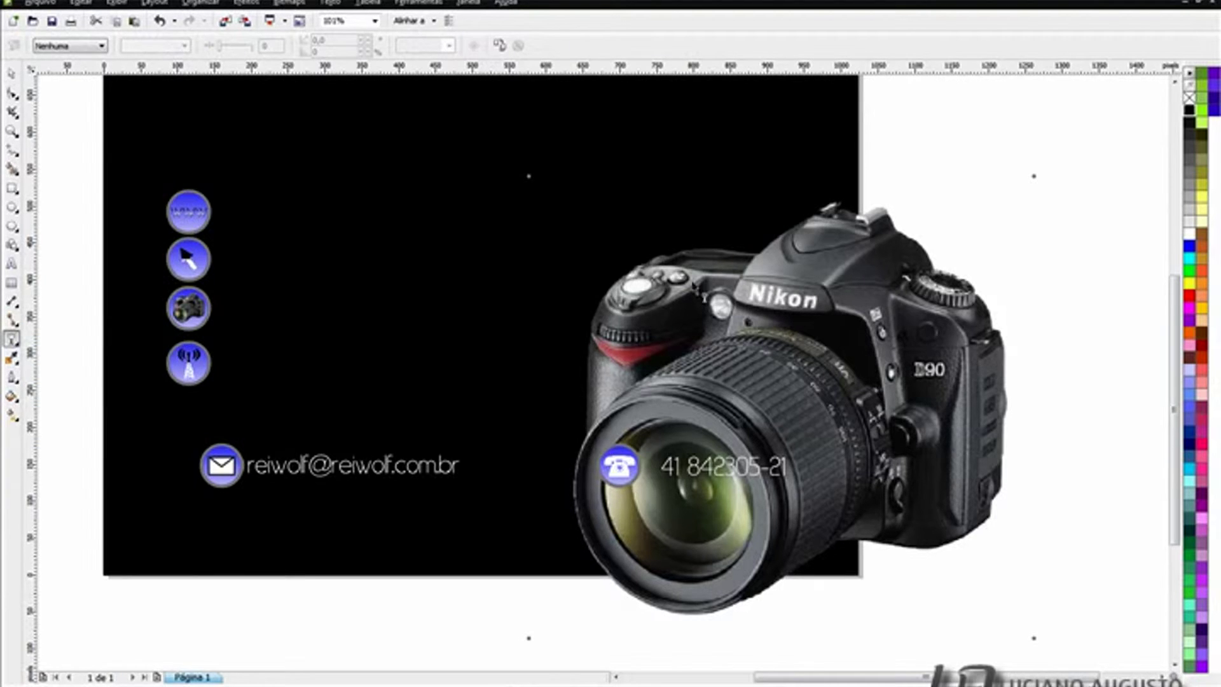
pyautogui.click(101, 45)
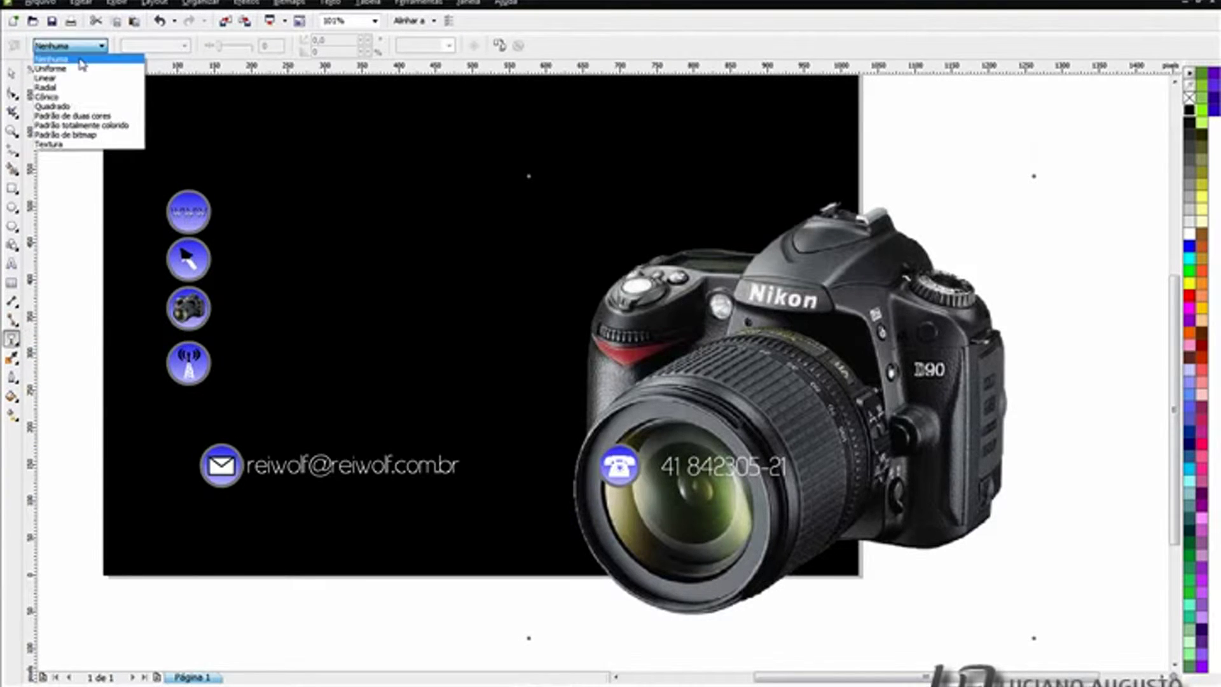
pyautogui.click(50, 67)
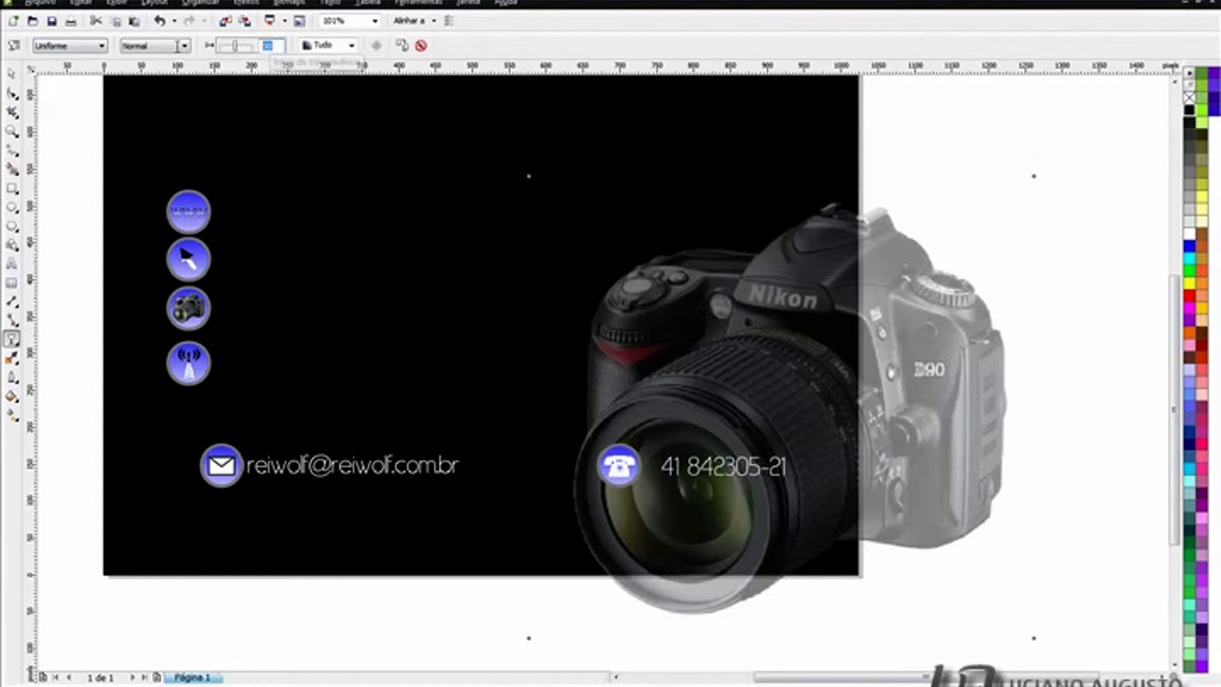
pyautogui.write('70')
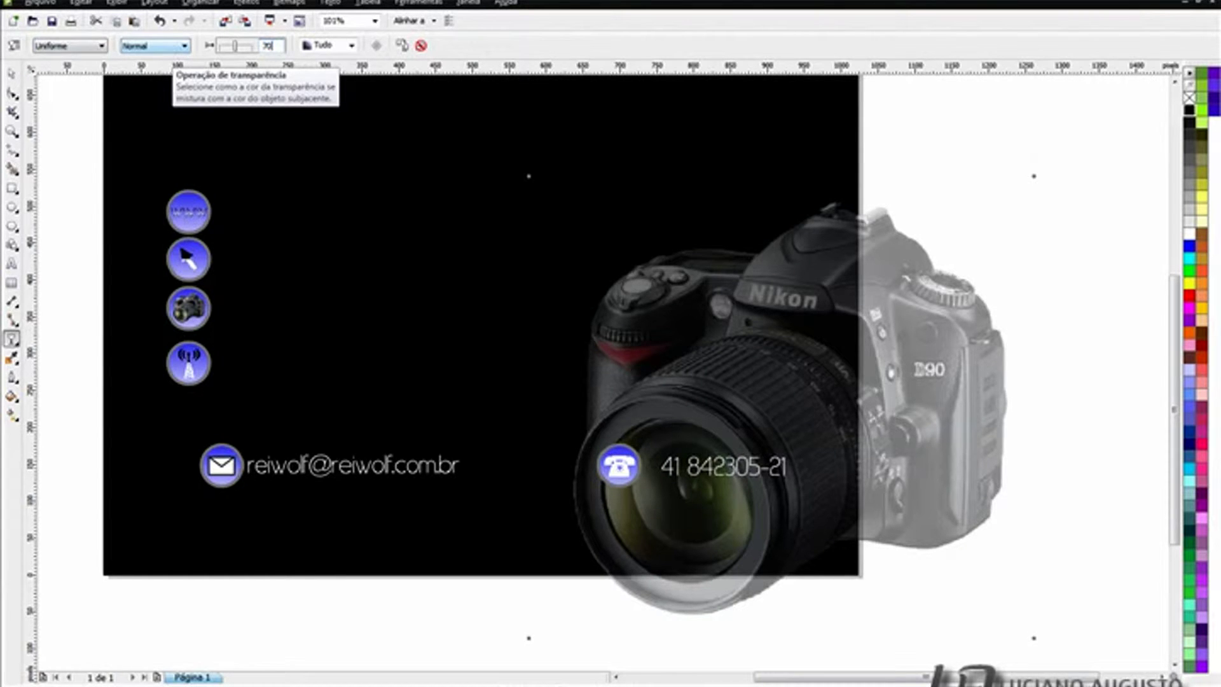
pyautogui.press('Return')
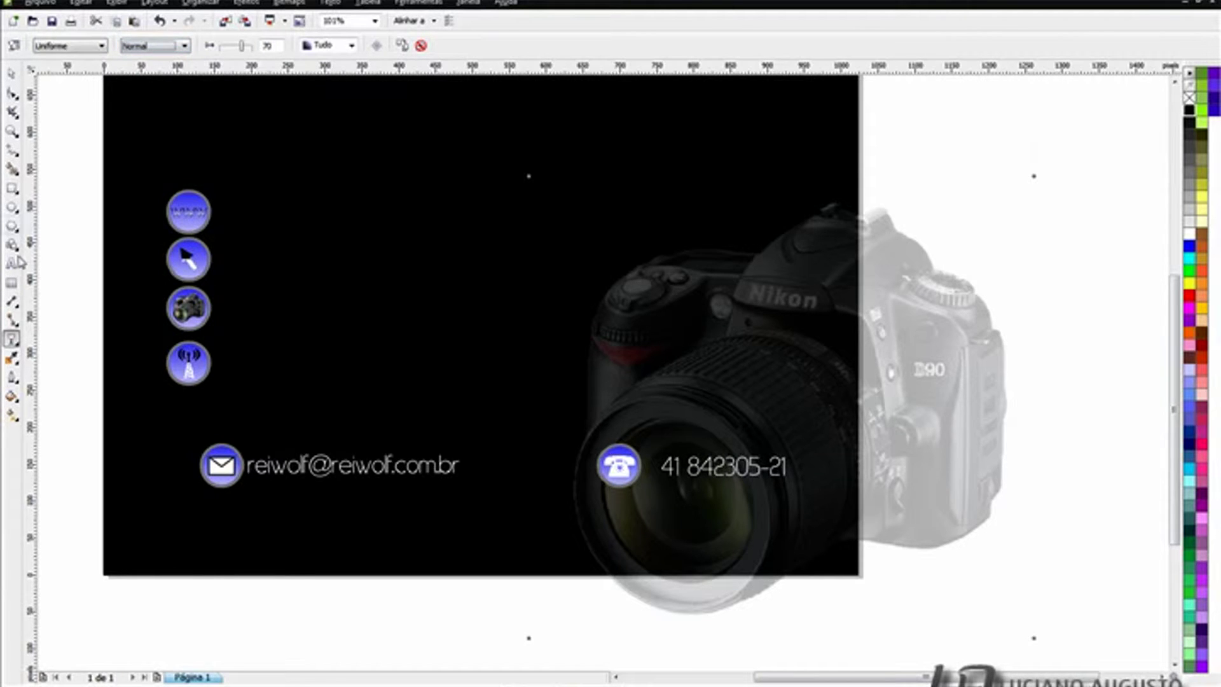
# Add the text "Reiwolf" on the black background and set its font to Asenine
pyautogui.click(13, 262)
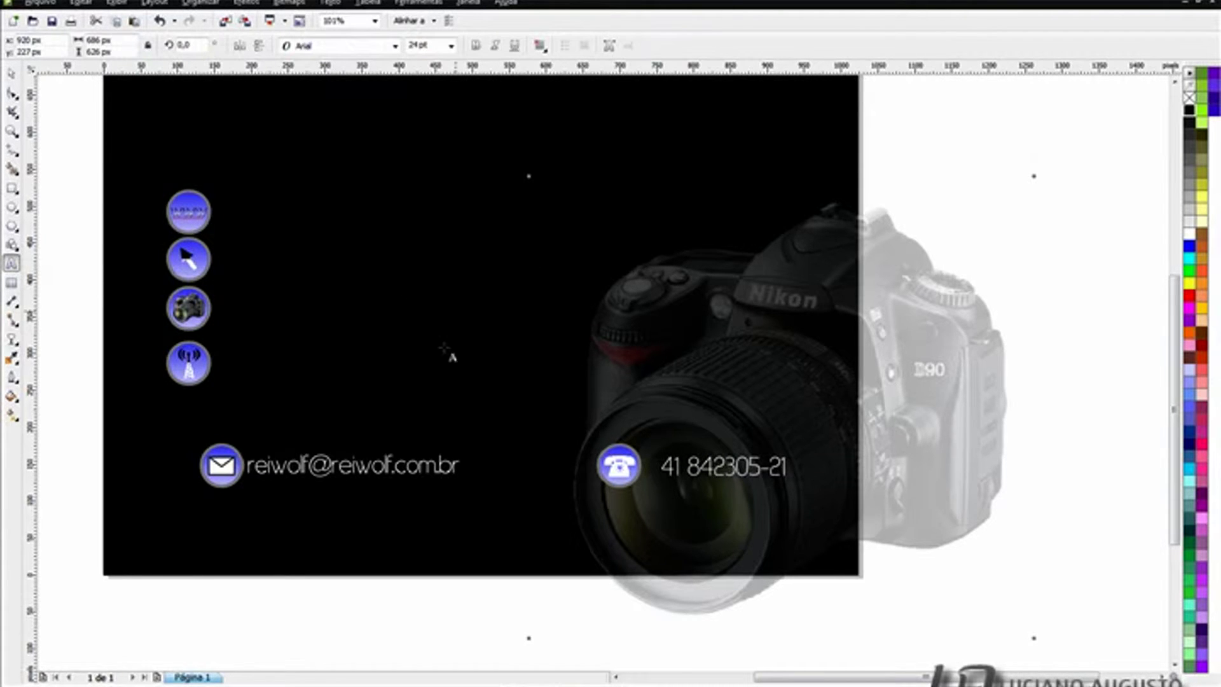
pyautogui.click(420, 287)
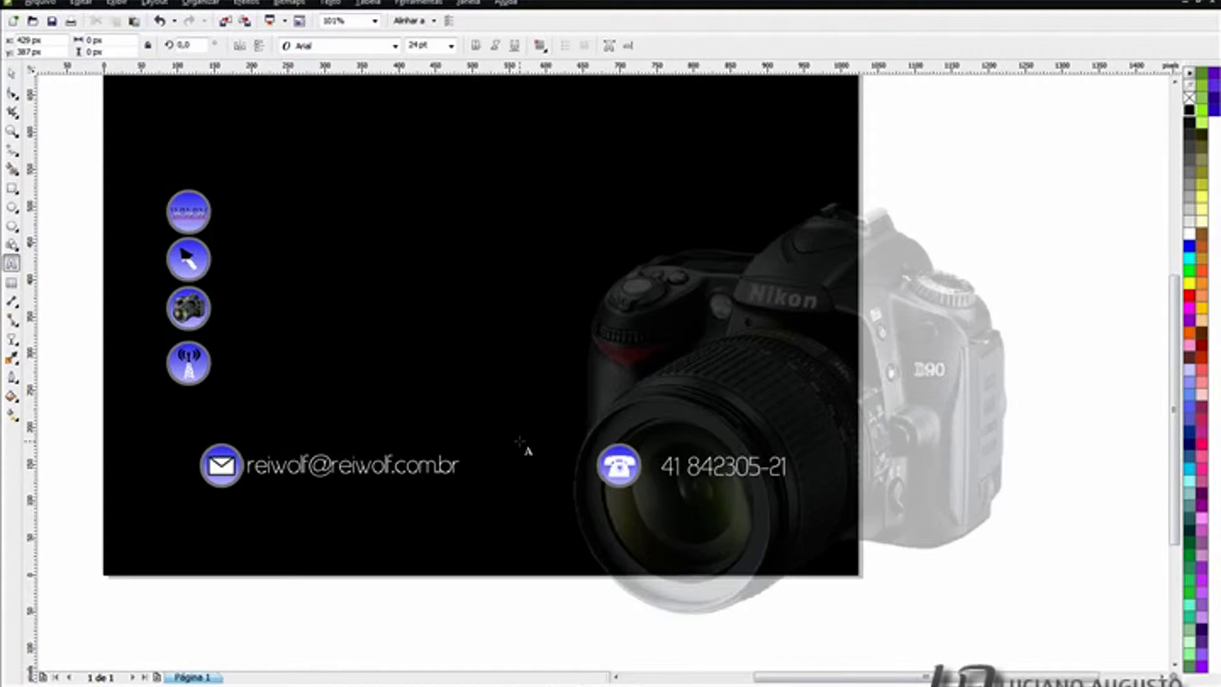
pyautogui.write('Reiwolf')
pyautogui.hotkey('ctrl', 'a')
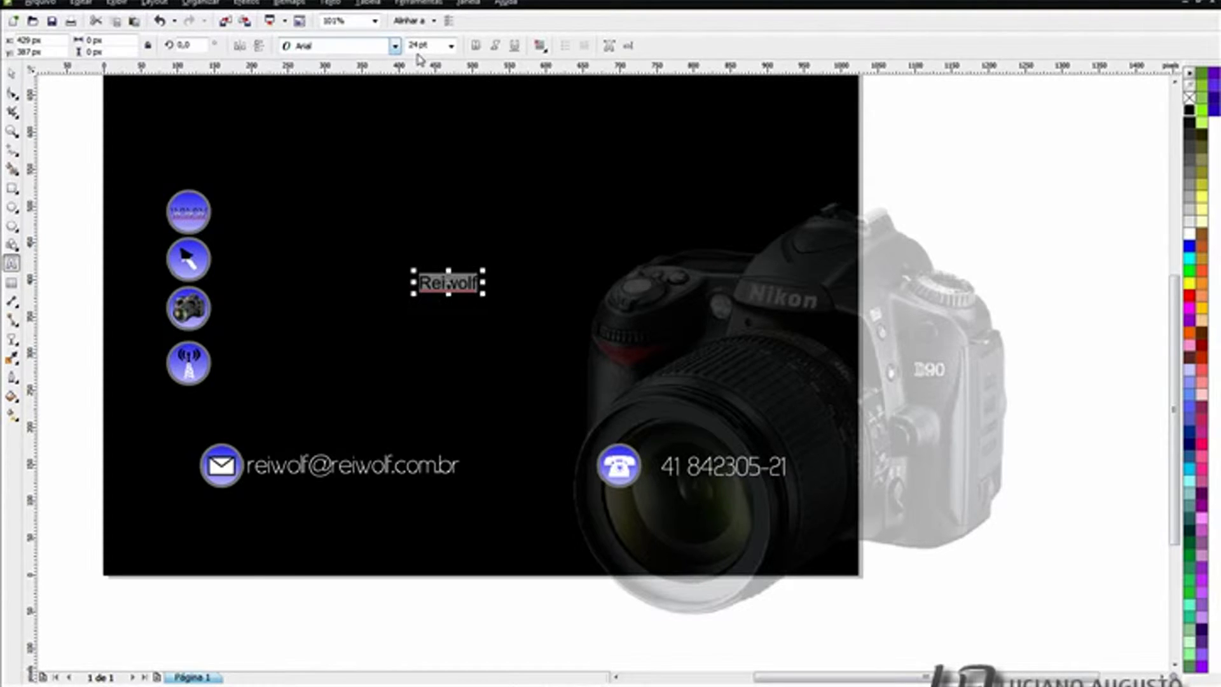
pyautogui.click(395, 46)
pyautogui.moveTo(353, 131)
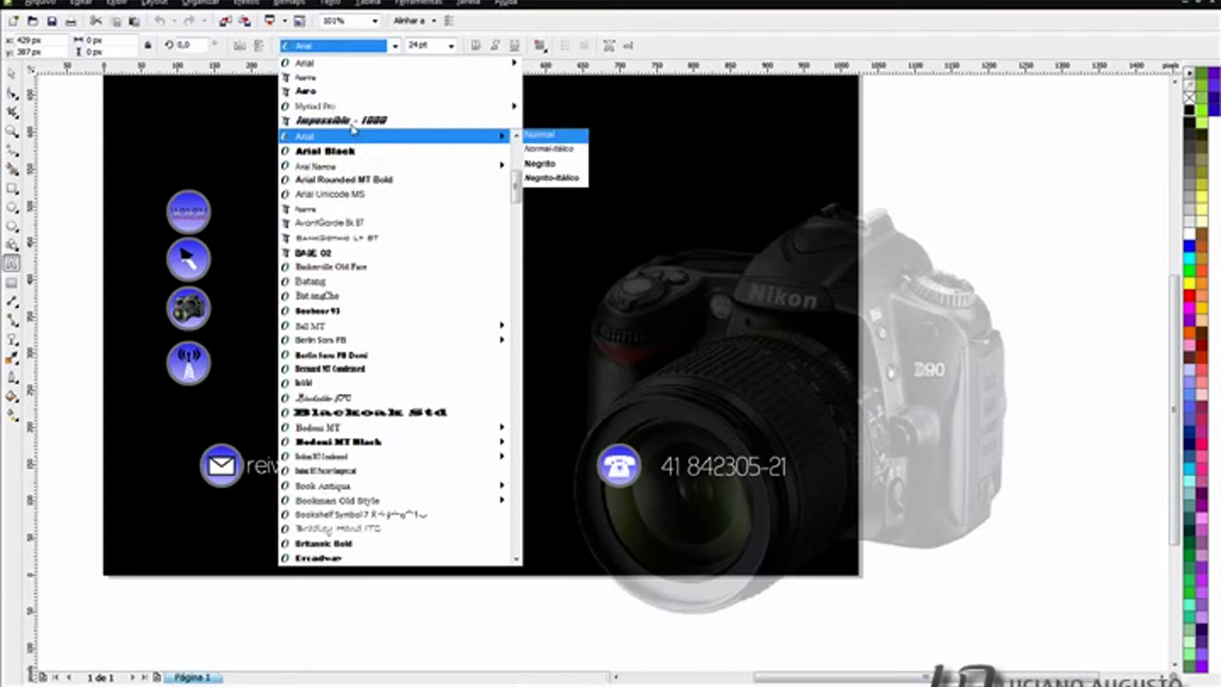
pyautogui.click(305, 77)
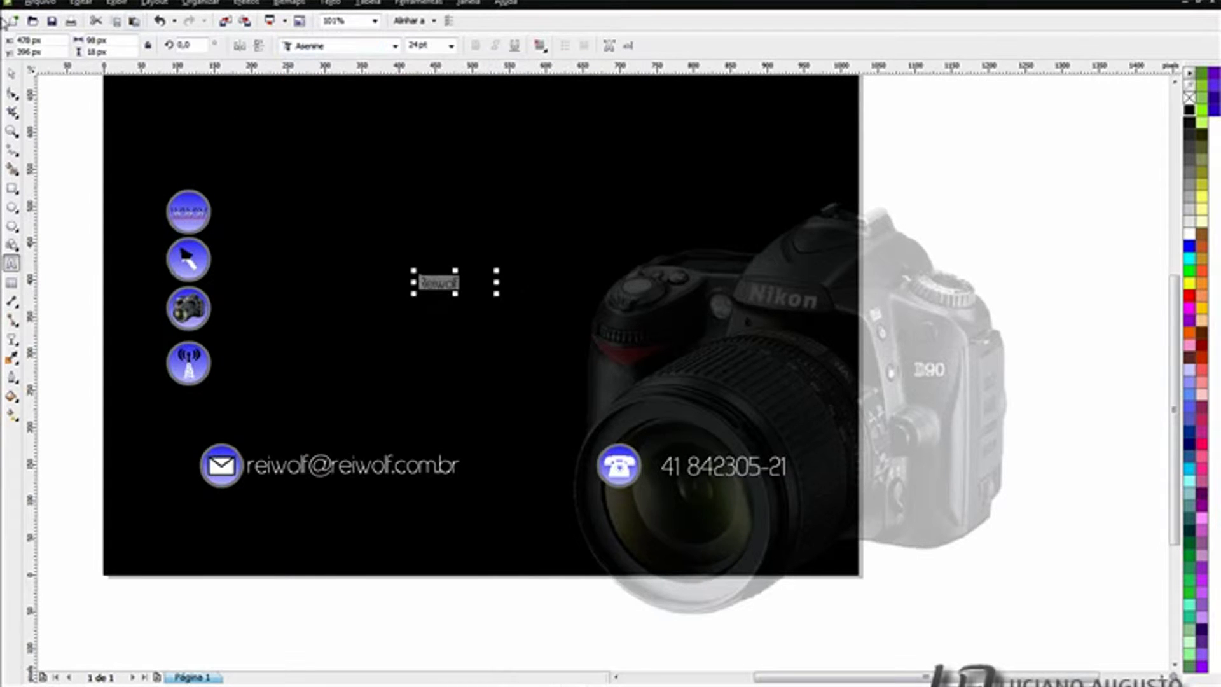
# Enlarge the Reiwolf text to about 873 × 234 px and fill it with white
pyautogui.click(11, 73)
pyautogui.moveTo(465, 294); pyautogui.dragTo(767, 512)
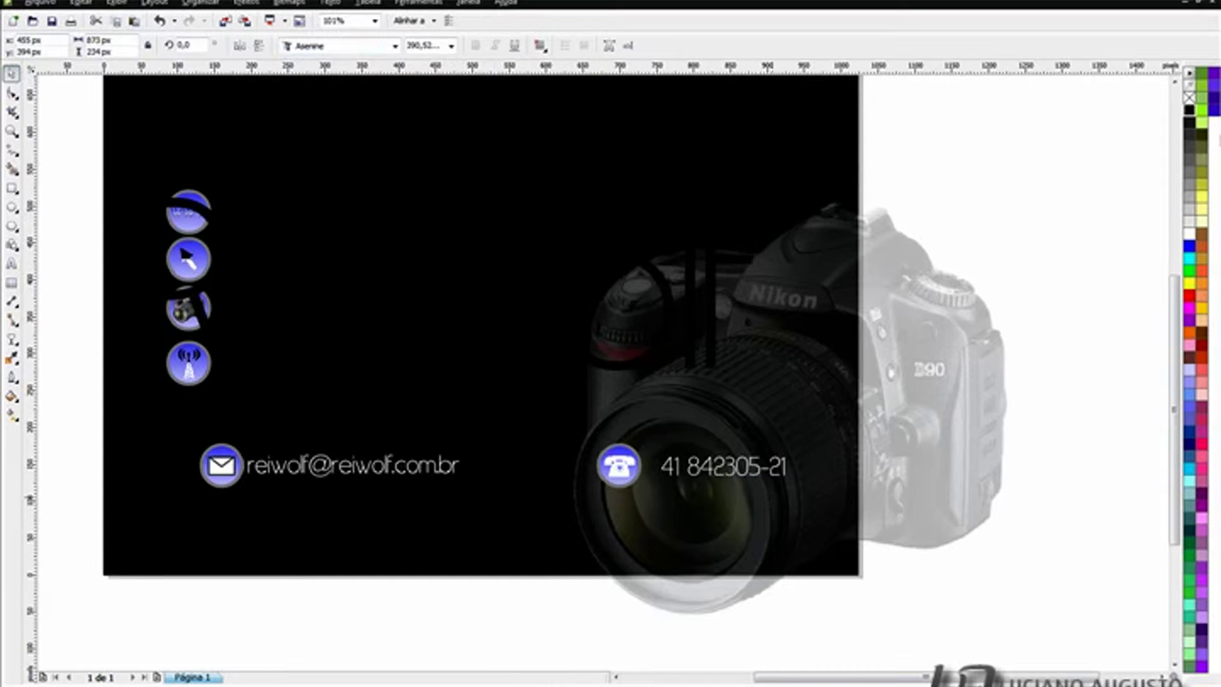
pyautogui.click(1189, 234)
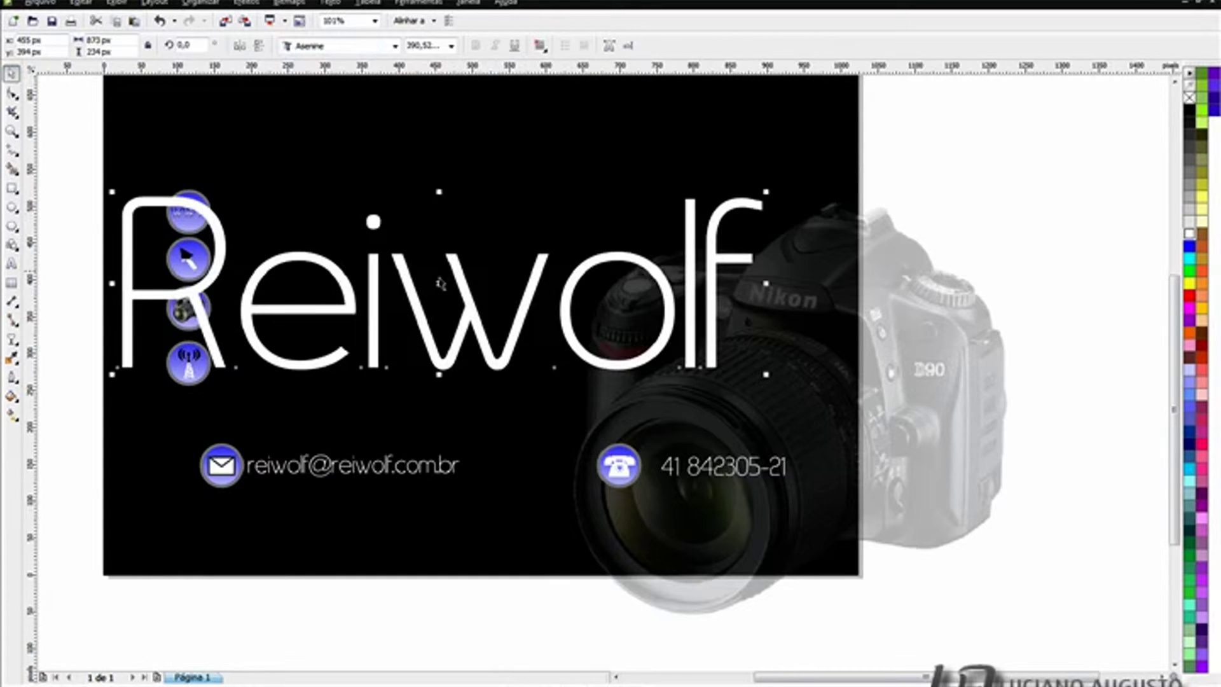
pyautogui.click(694, 367)
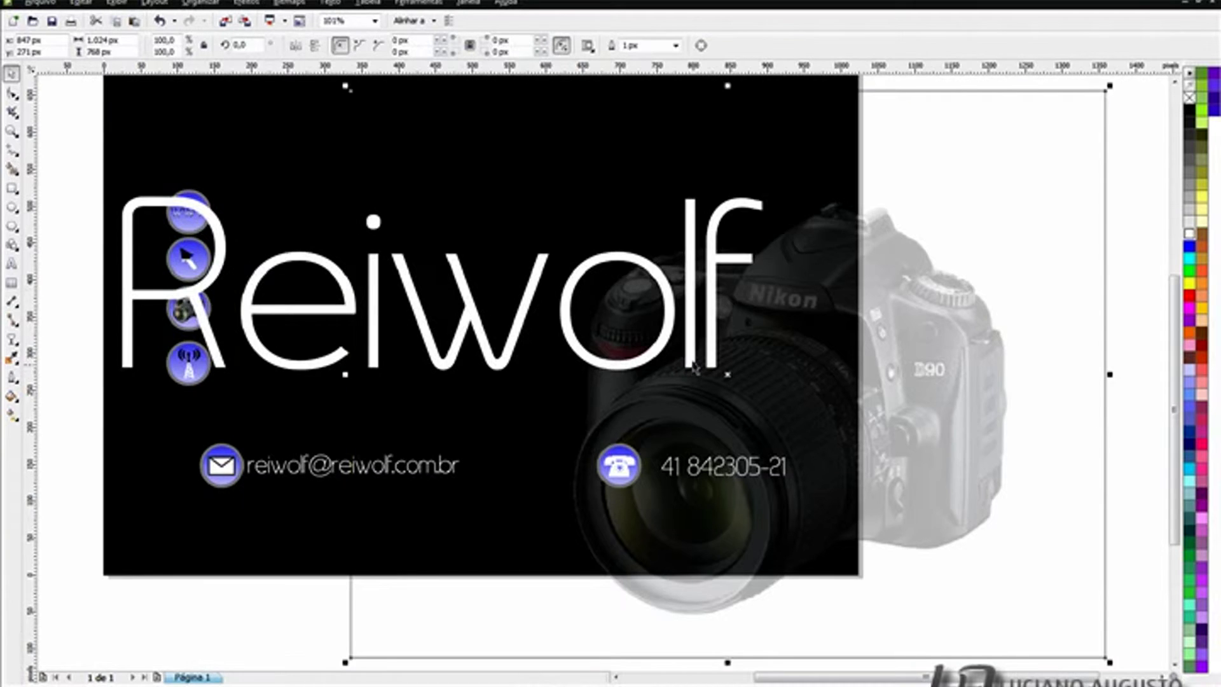
pyautogui.click(692, 353)
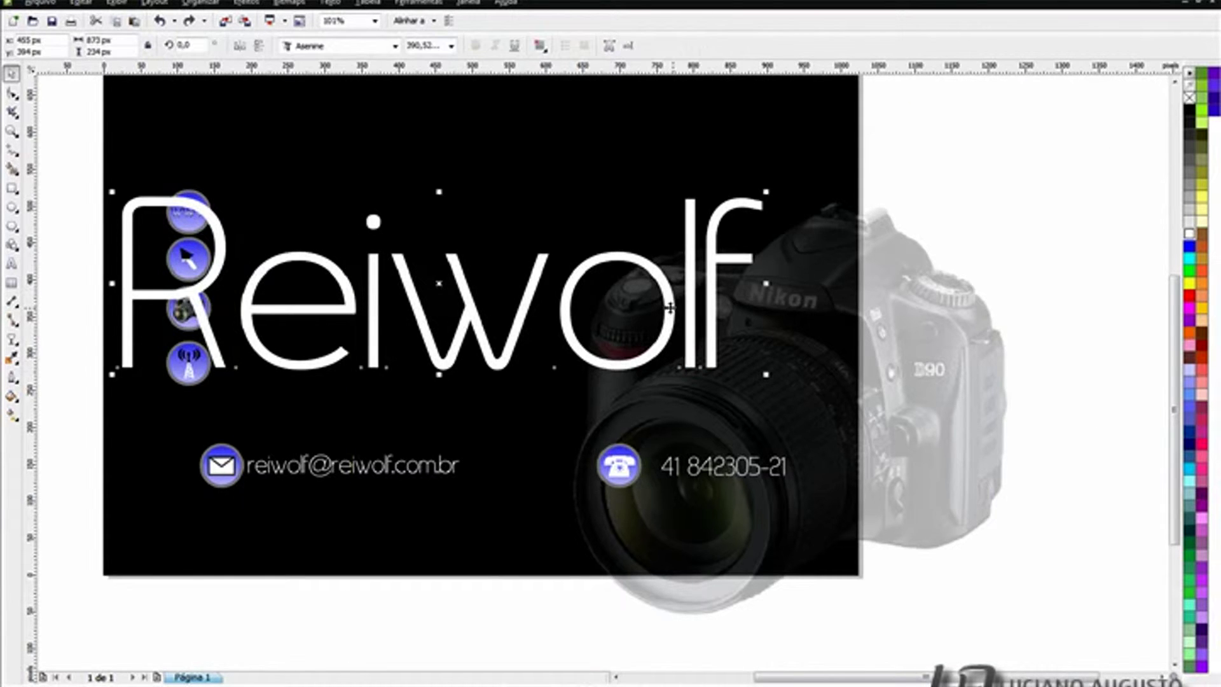
pyautogui.hotkey('ctrl', 'z')
# Move the Reiwolf text over the camera and rotate it counterclockwise to about 15.2°
pyautogui.moveTo(674, 348); pyautogui.dragTo(675, 350)
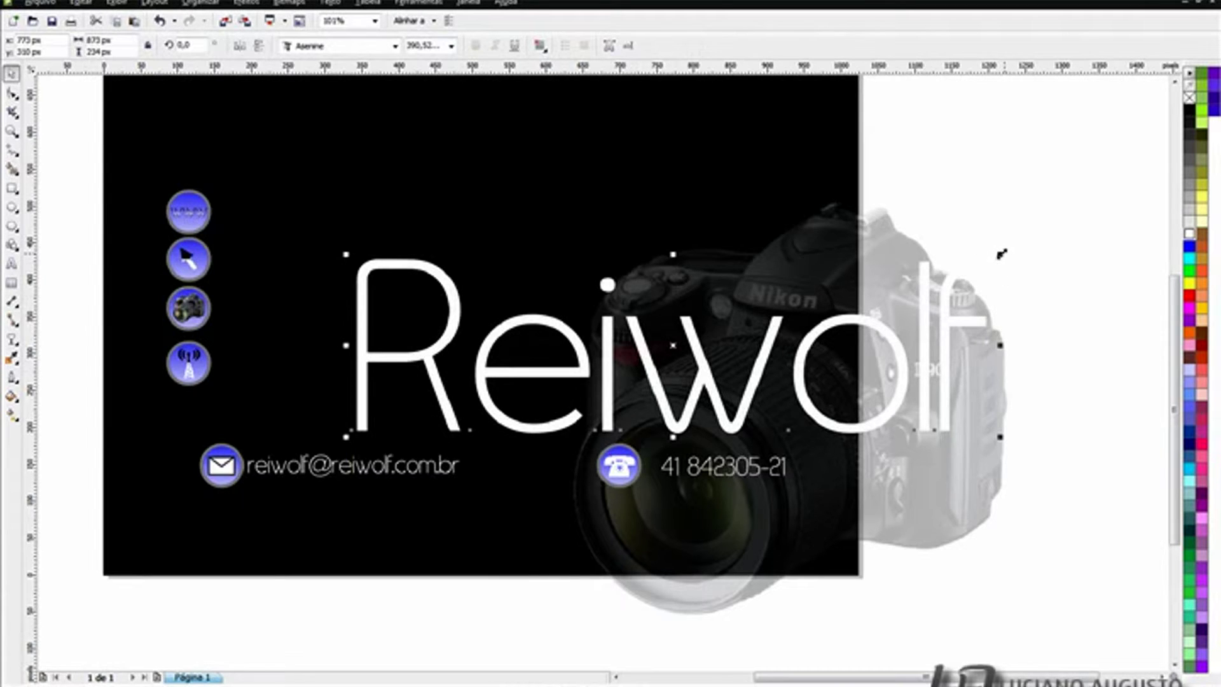
pyautogui.click(695, 342)
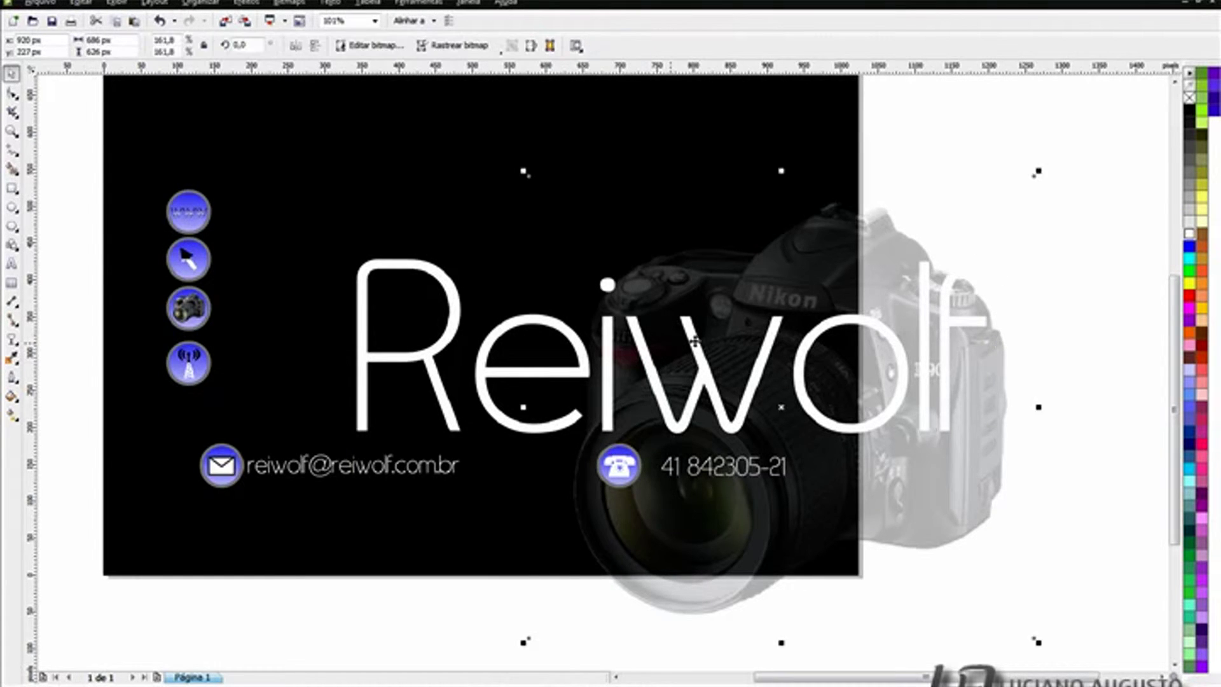
pyautogui.click(491, 372)
pyautogui.click(676, 349)
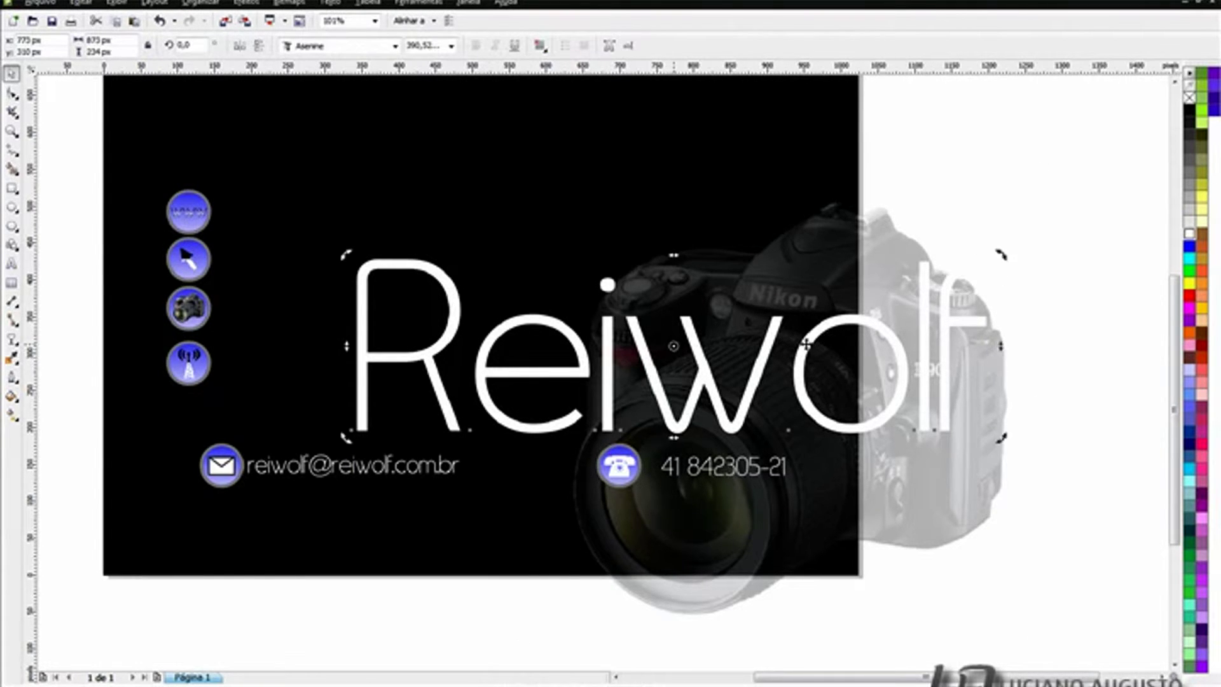
pyautogui.moveTo(1003, 256); pyautogui.dragTo(900, 210)
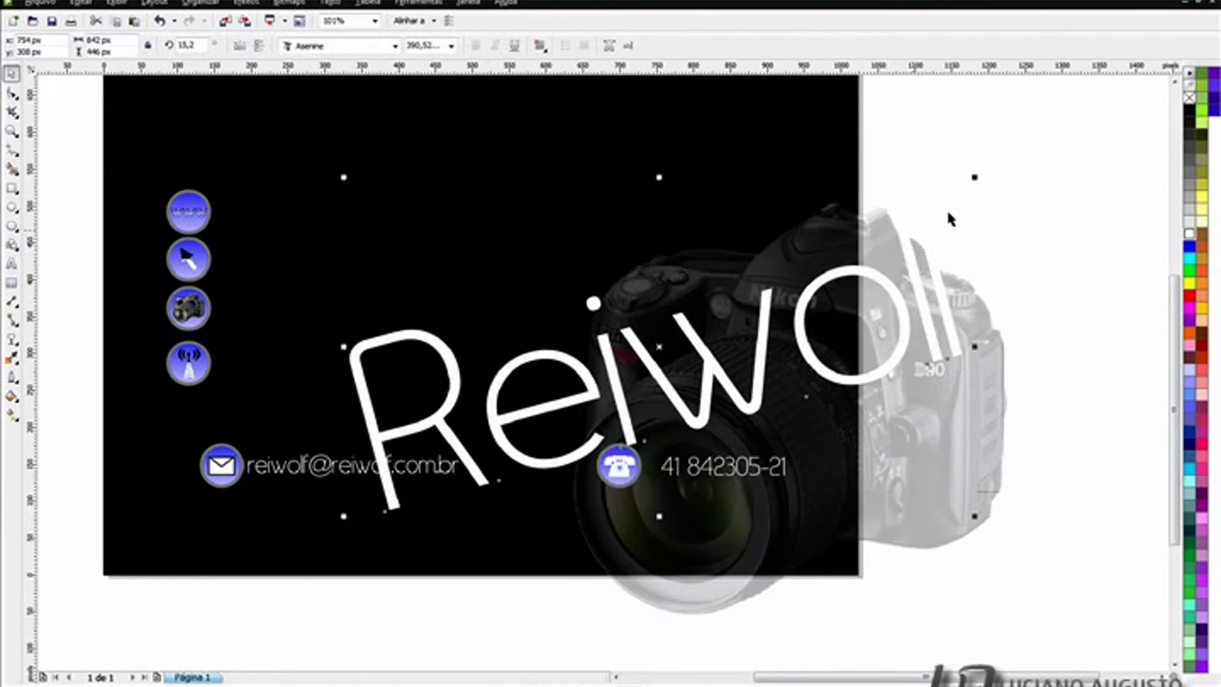
# Shrink the tilted Reiwolf text to about 311 pt and rotate it to about 31.6°, placing it diagonally across the camera lens
pyautogui.moveTo(975, 177); pyautogui.dragTo(816, 268)
pyautogui.click(649, 399)
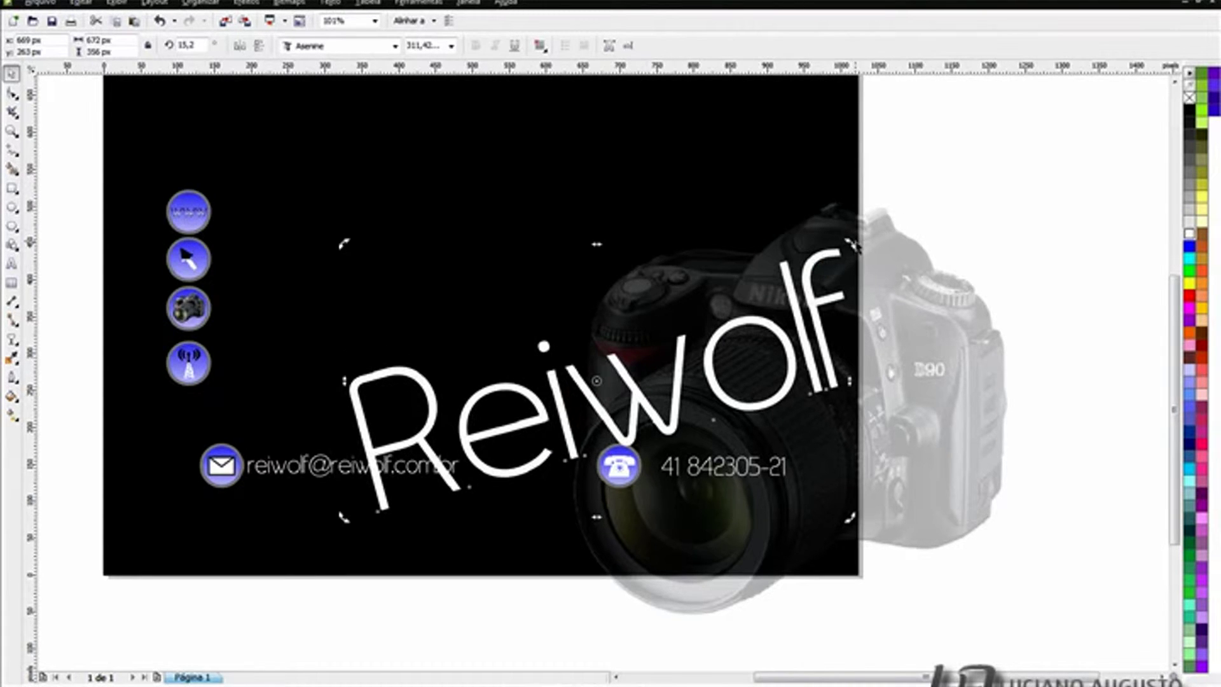
pyautogui.moveTo(851, 244); pyautogui.dragTo(778, 220)
pyautogui.click(641, 393)
pyautogui.click(647, 388)
pyautogui.moveTo(647, 388); pyautogui.dragTo(680, 412)
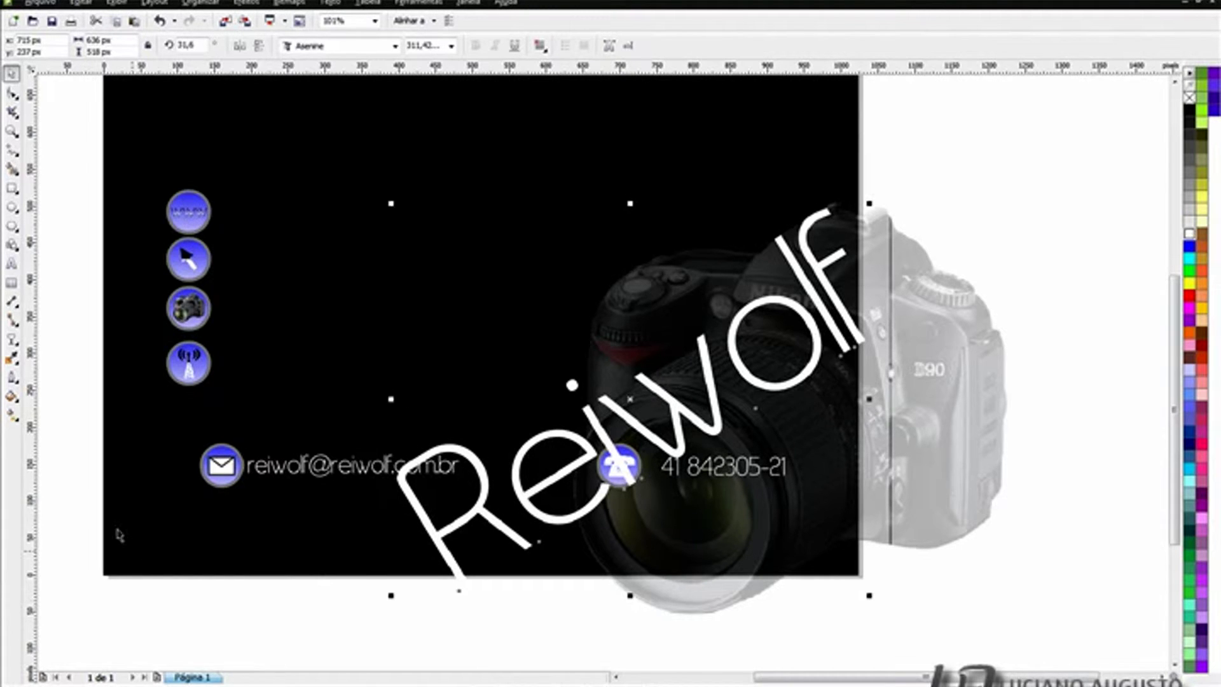
pyautogui.click(257, 662)
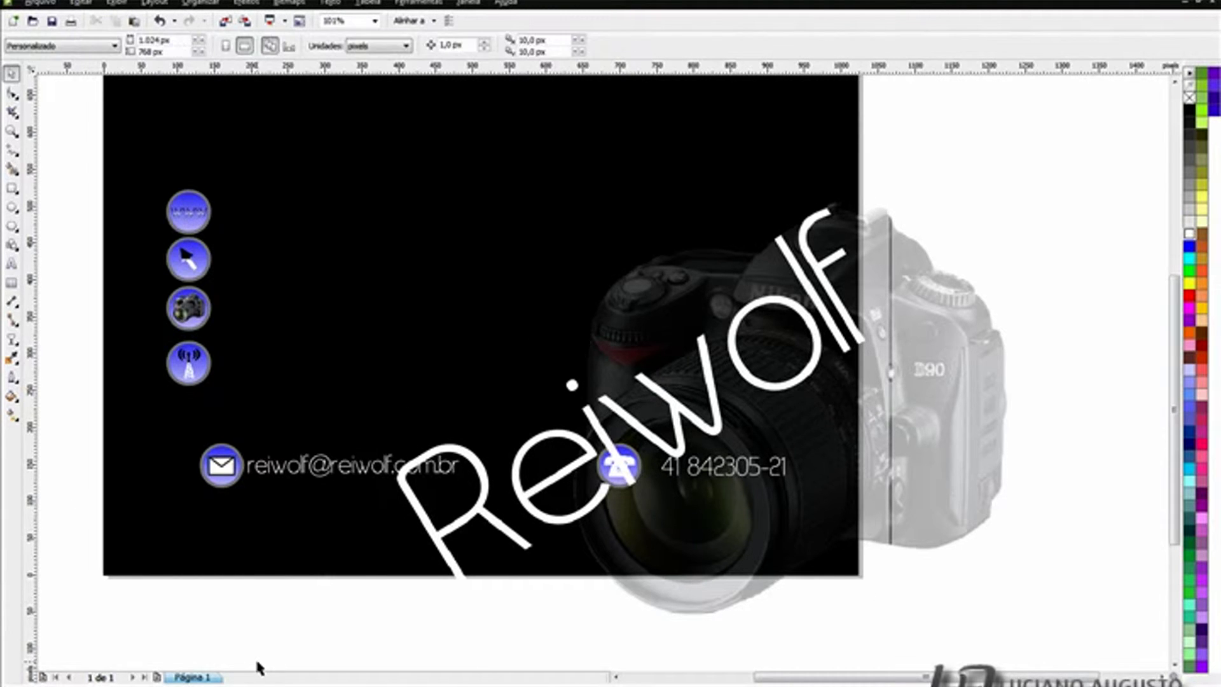
pyautogui.click(167, 545)
pyautogui.moveTo(251, 561); pyautogui.dragTo(199, 611)
pyautogui.press('Escape')
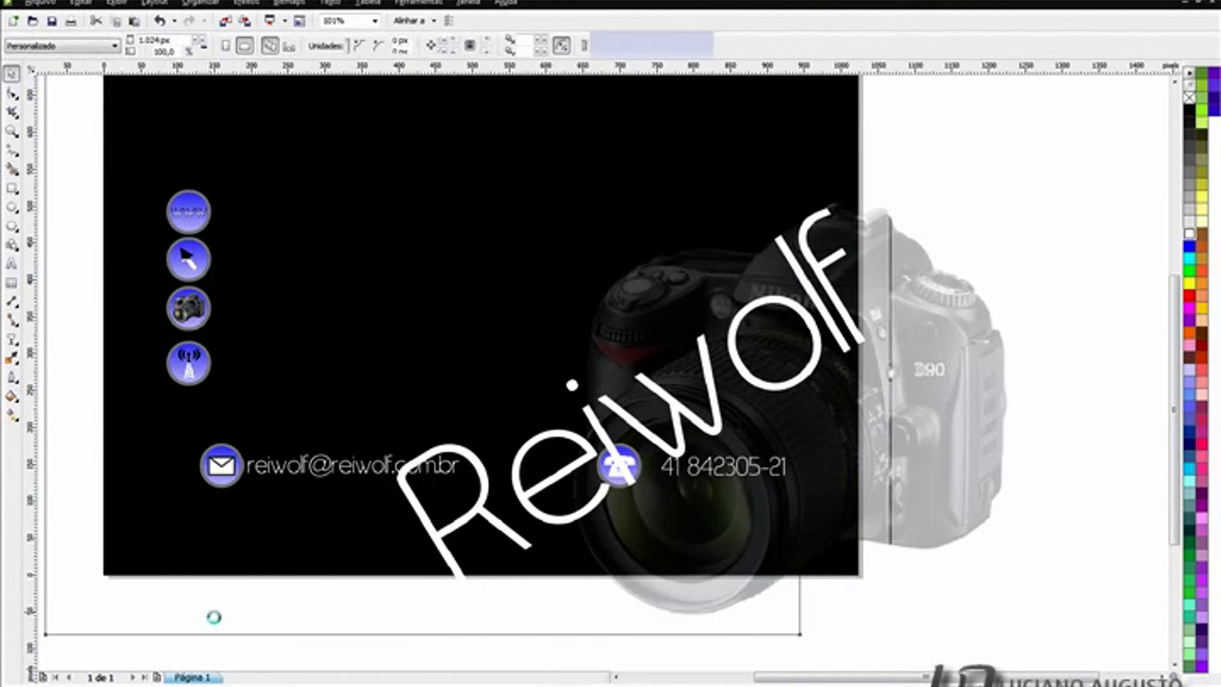
pyautogui.click(453, 535)
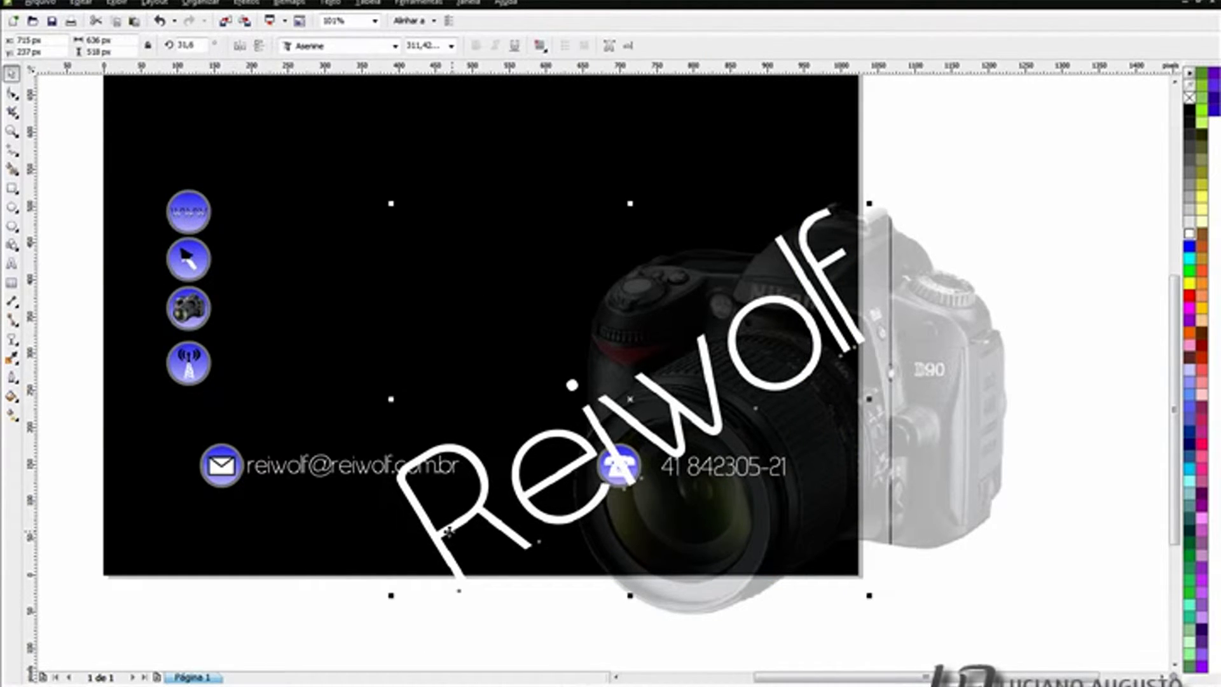
pyautogui.click(262, 545)
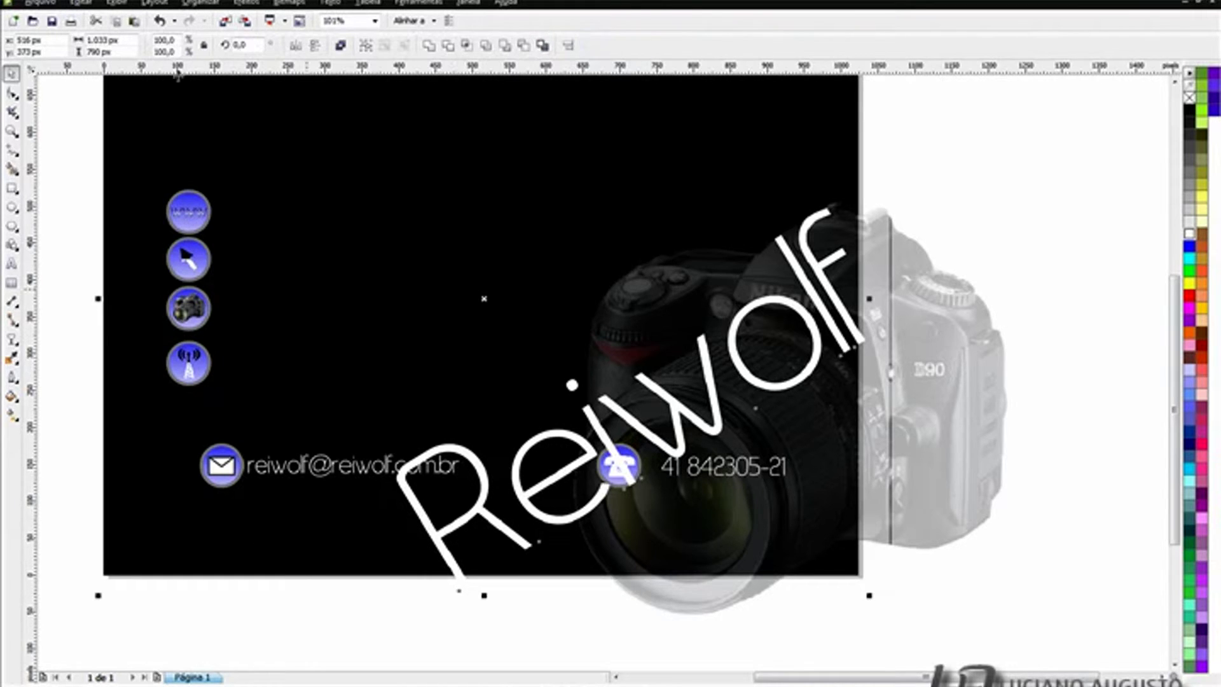
pyautogui.click(247, 3)
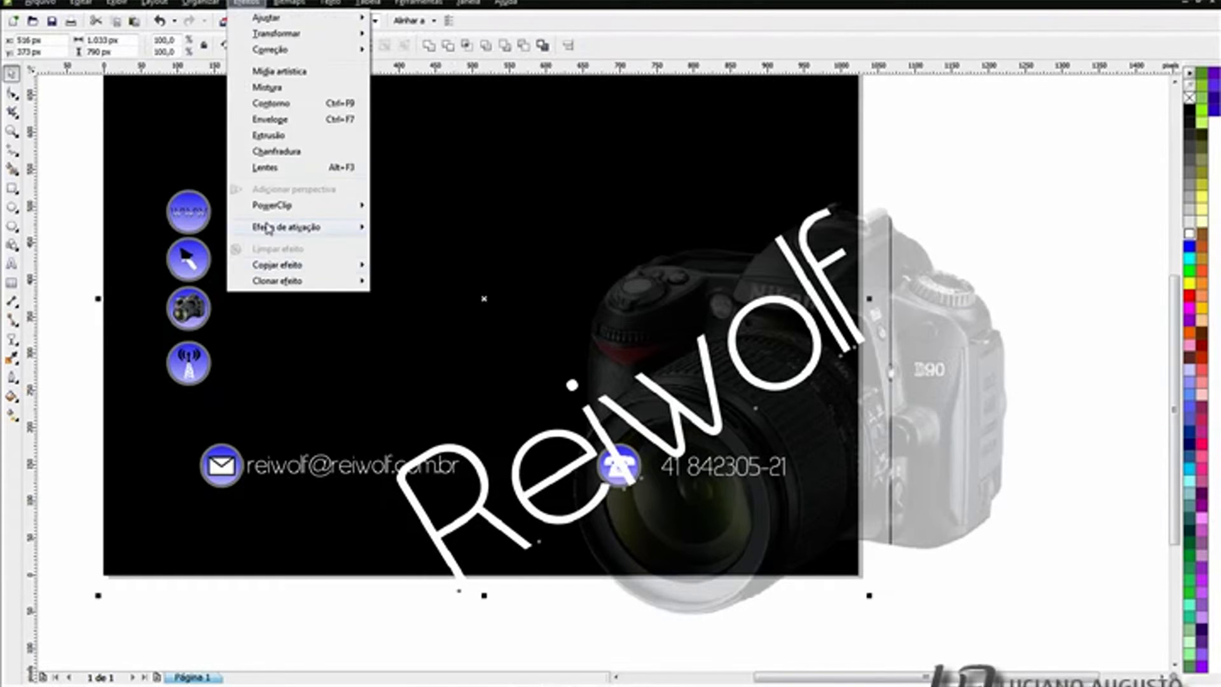
pyautogui.moveTo(273, 206)
pyautogui.click(449, 207)
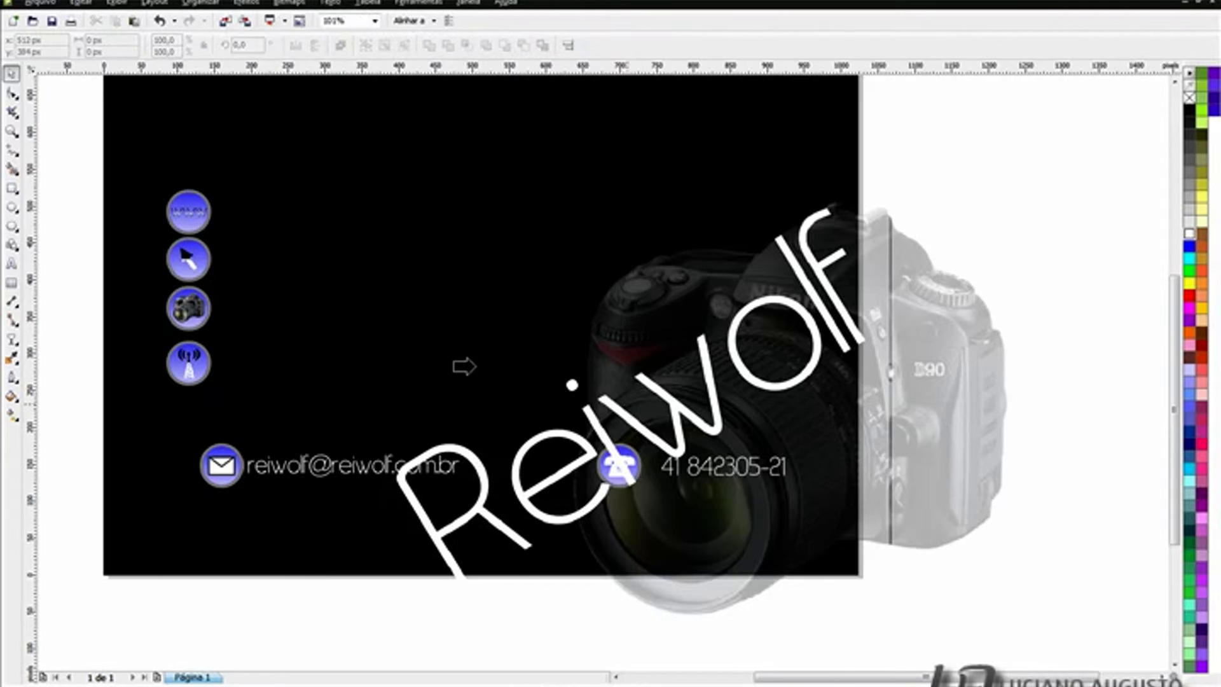
pyautogui.click(413, 338)
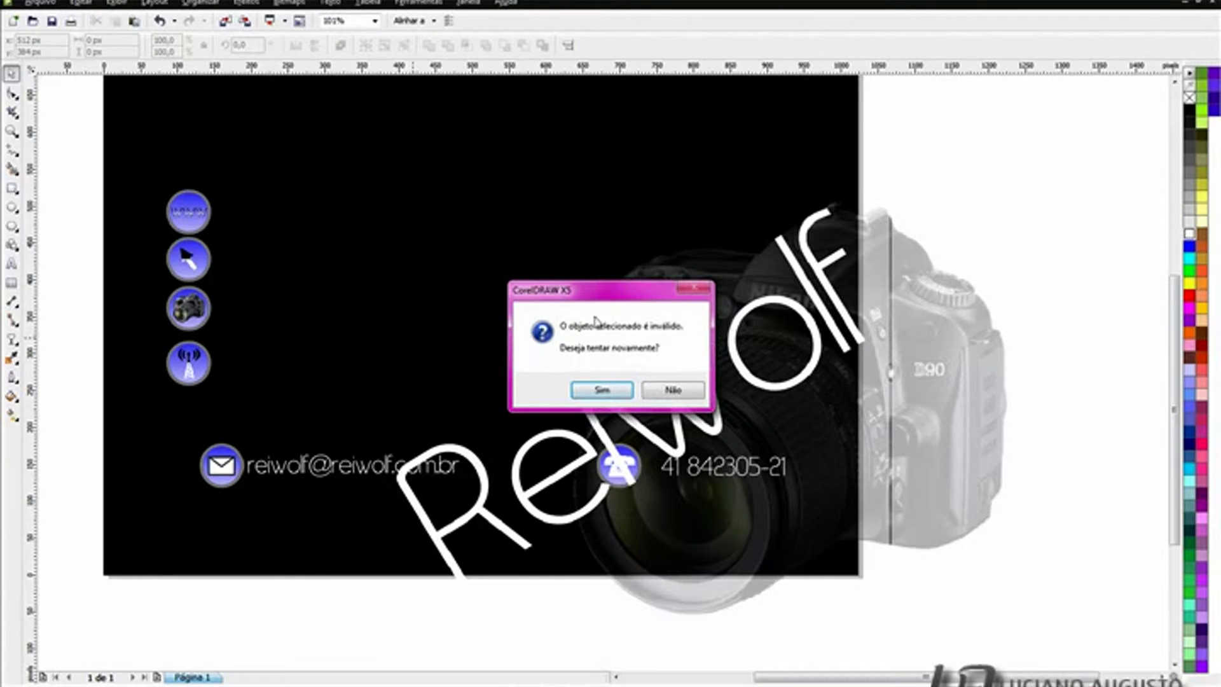
pyautogui.click(673, 390)
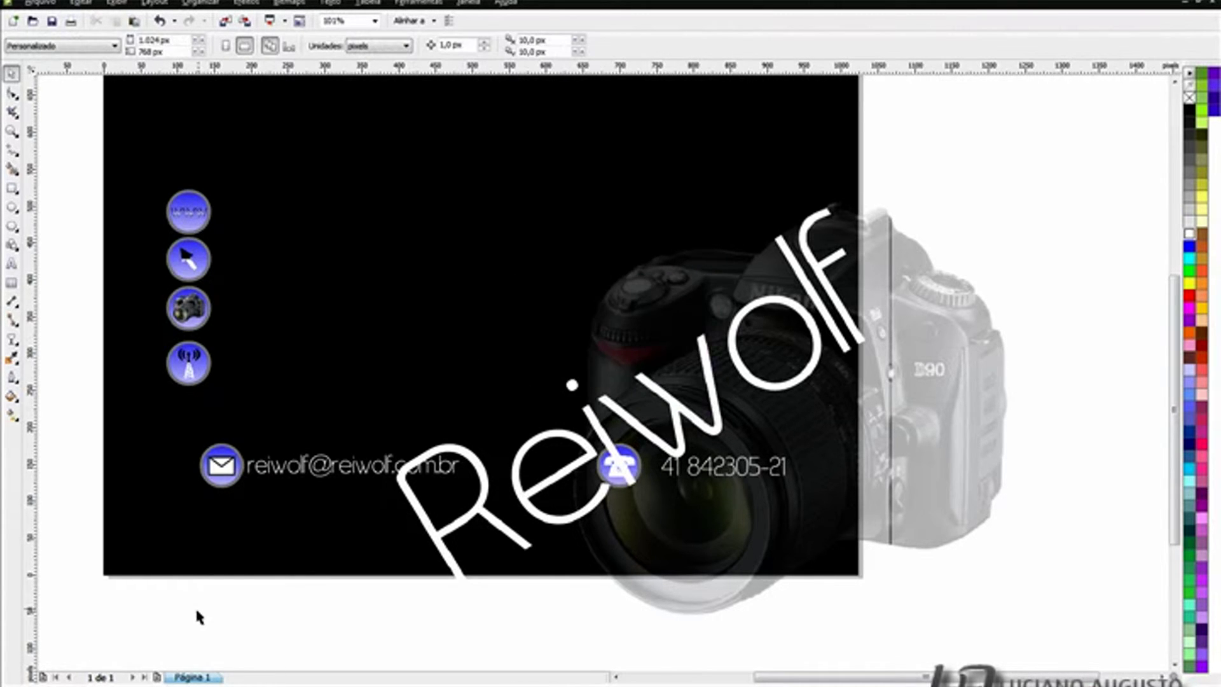
# PowerClip the tilted Reiwolf text inside the black background rectangle
pyautogui.click(481, 511)
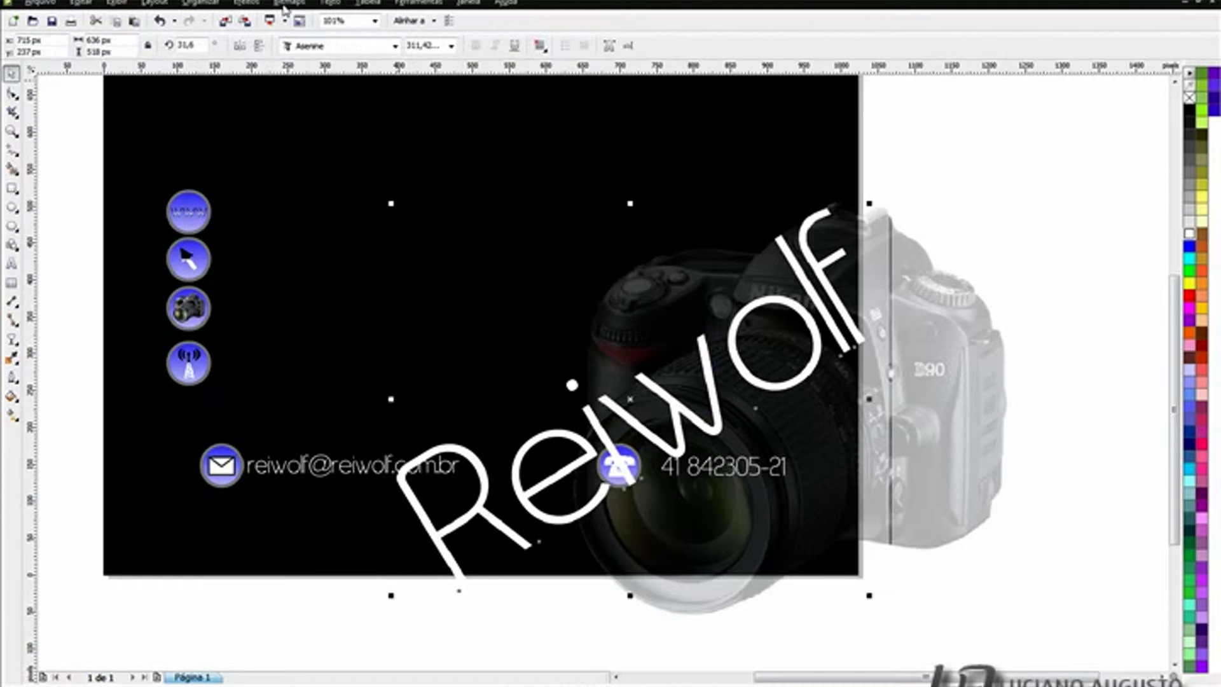
pyautogui.click(200, 3)
pyautogui.moveTo(247, 3)
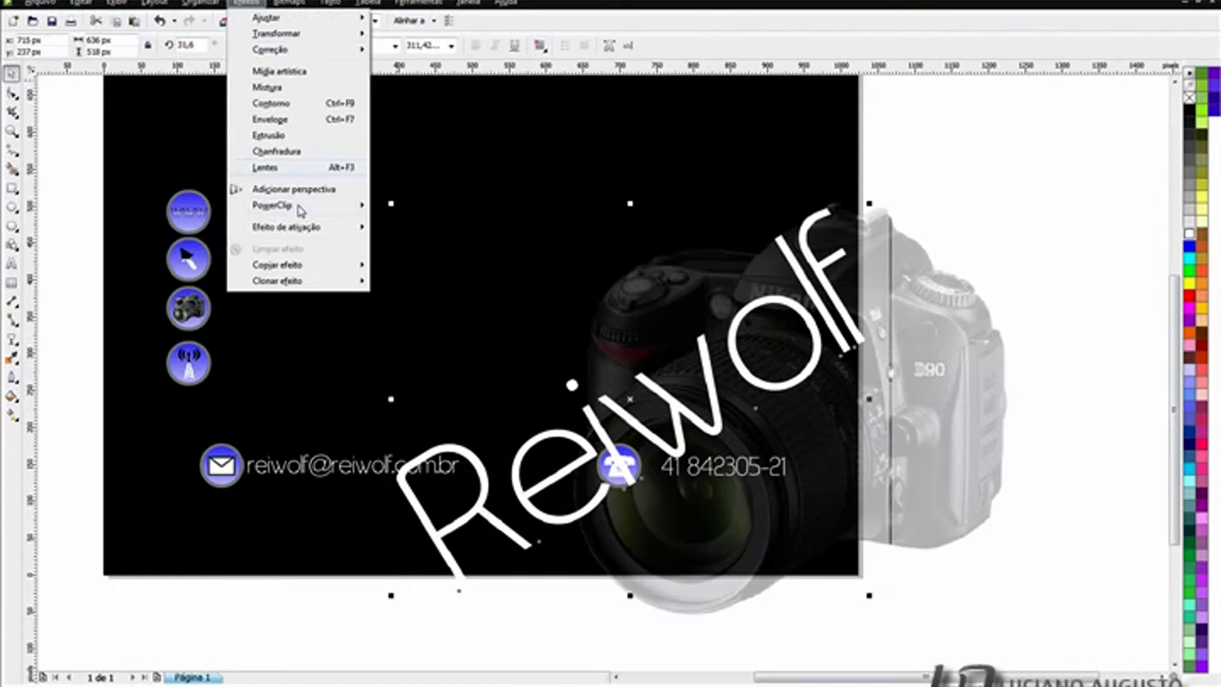
pyautogui.moveTo(313, 204)
pyautogui.click(408, 204)
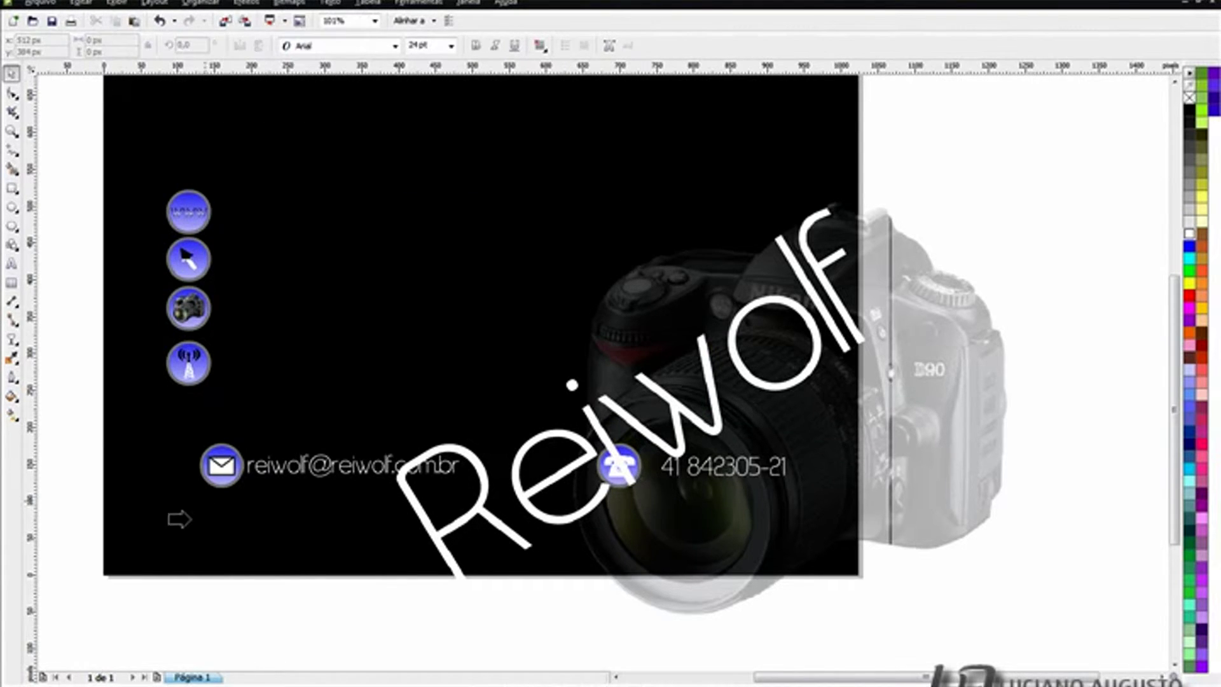
pyautogui.click(191, 518)
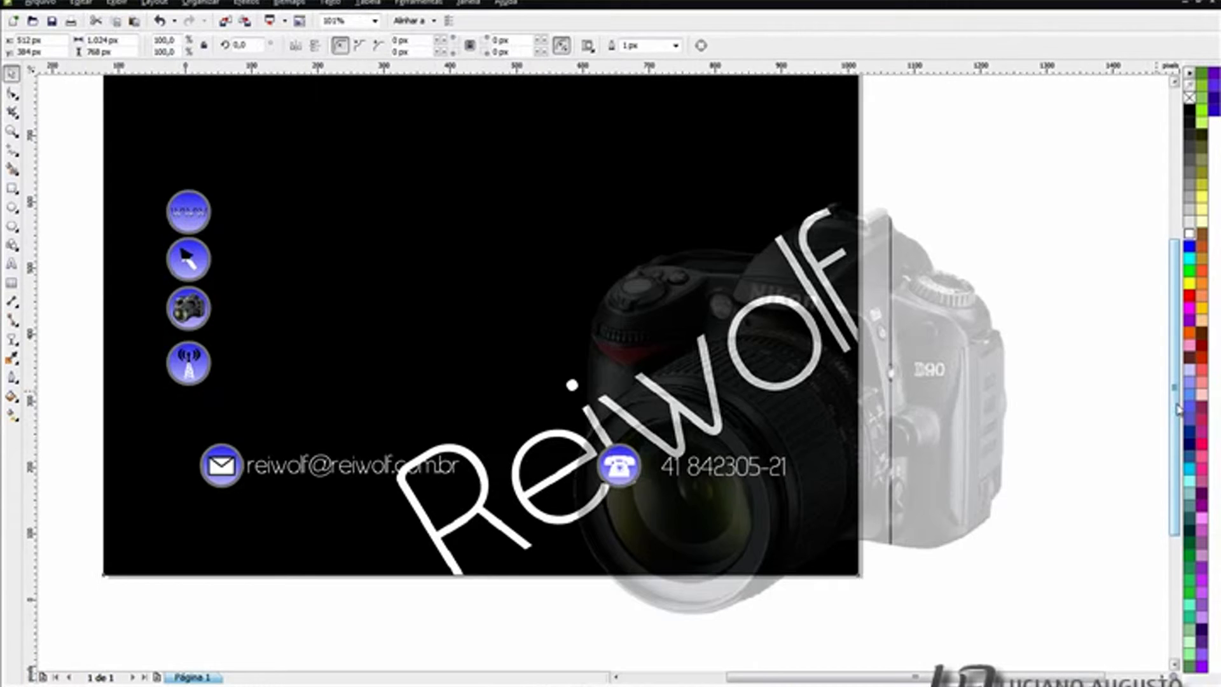
# Resize the black background rectangle, with its clipped title, to 900 × 500 px
pyautogui.scroll(-1, 1177, 409)
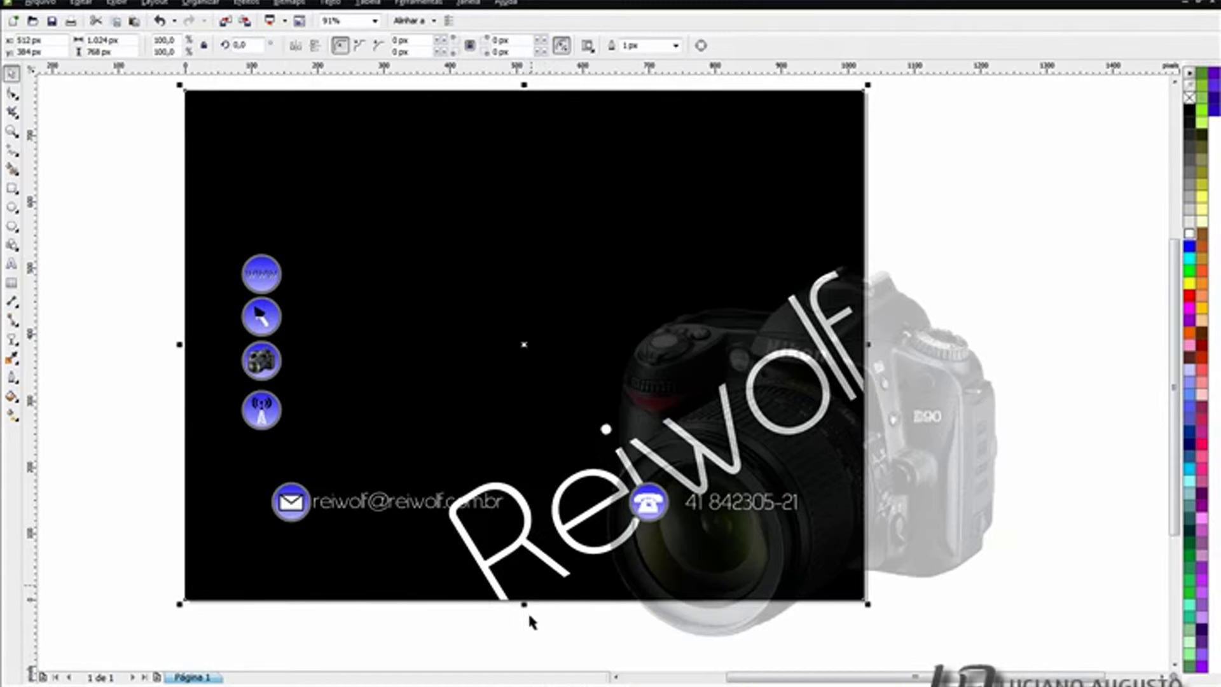
pyautogui.moveTo(524, 603); pyautogui.dragTo(527, 509)
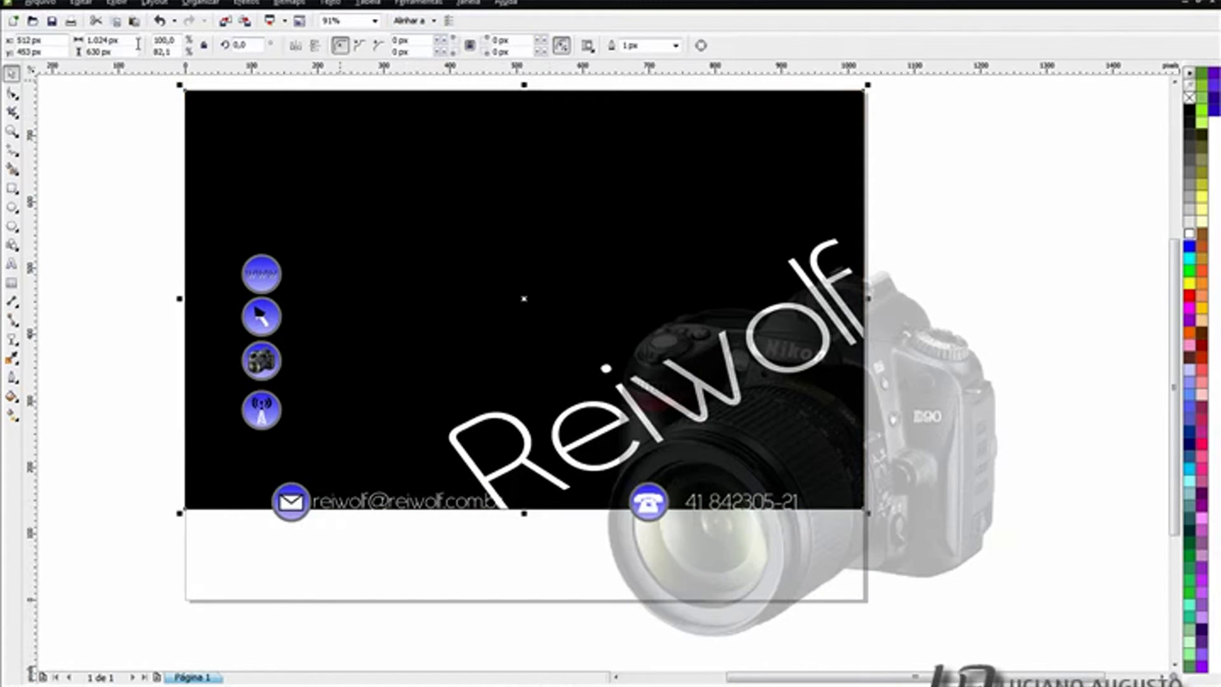
pyautogui.click(102, 40)
pyautogui.write('900')
pyautogui.press('Tab')
pyautogui.write('500')
pyautogui.press('Return')
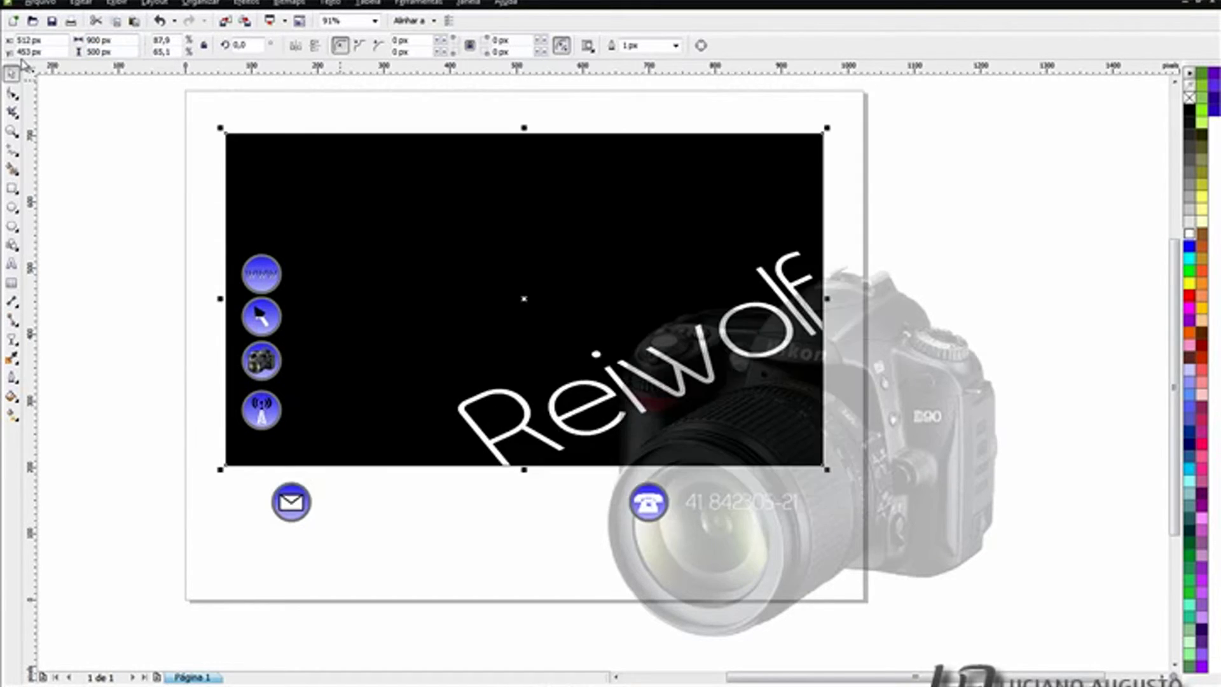
# Set the black rectangle's vertical position to 384 px and nudge it down to 350 px
pyautogui.write('384')
pyautogui.press('Return')
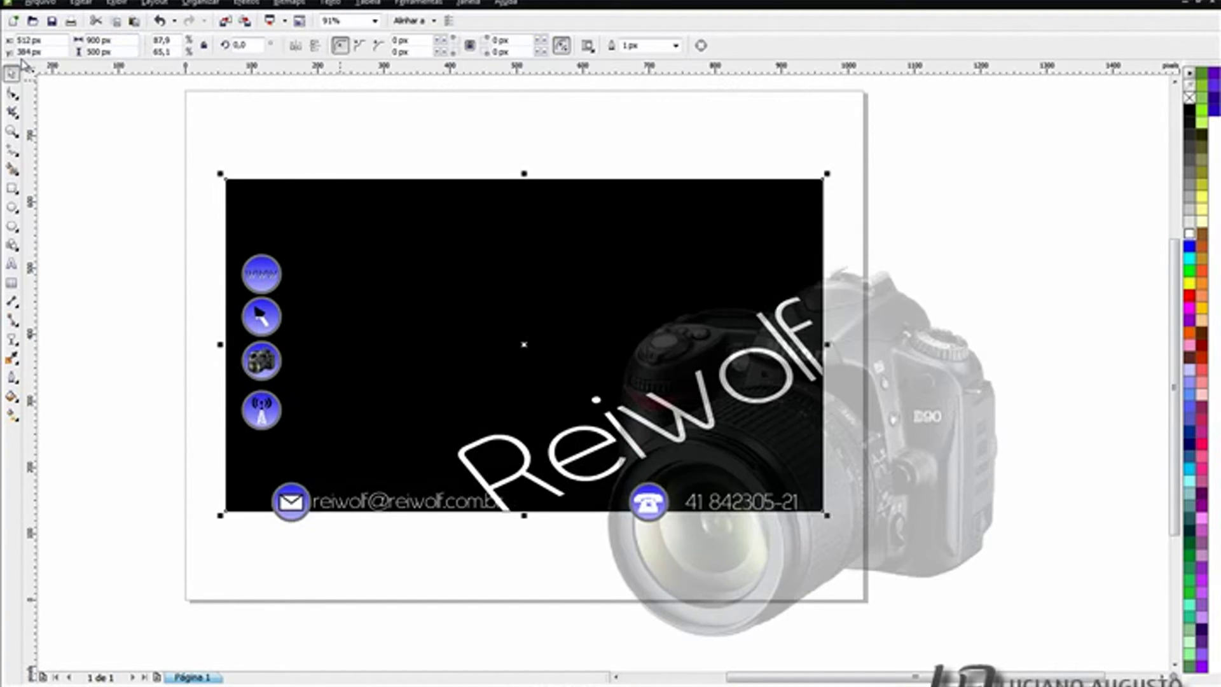
pyautogui.press('Down')
pyautogui.press('Down')
pyautogui.press('Down')
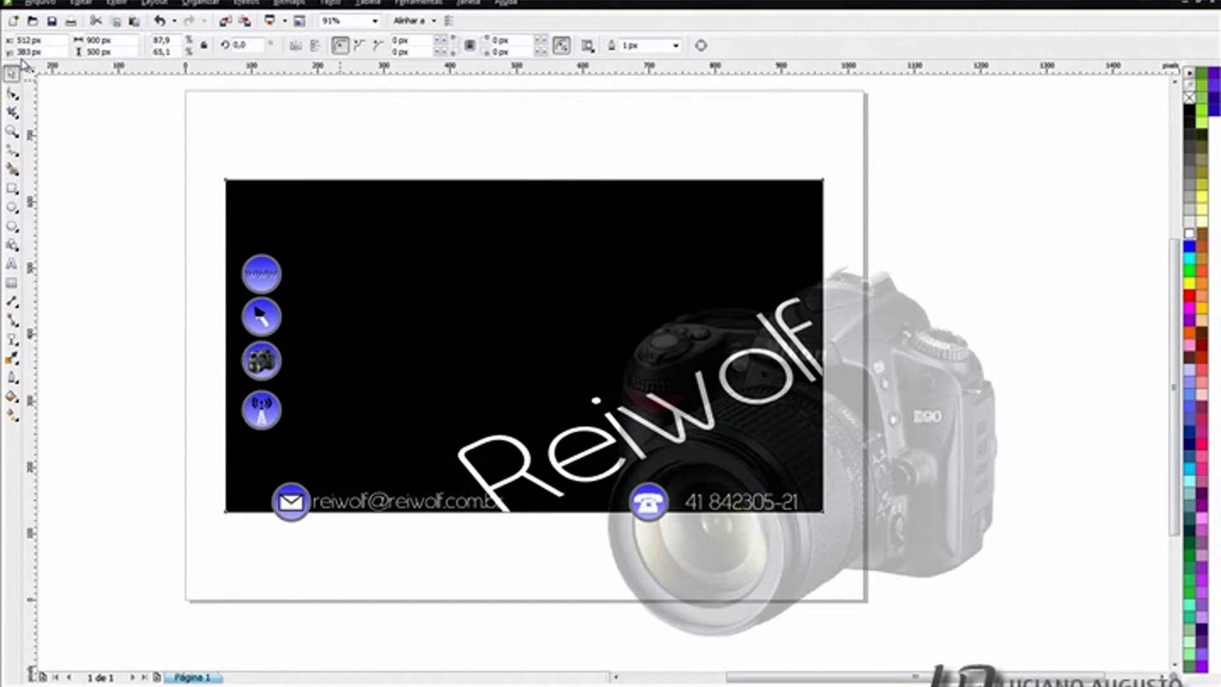
pyautogui.press('Down')
pyautogui.press('Down')
pyautogui.press('Down')
pyautogui.press('Down')
pyautogui.press('Down')
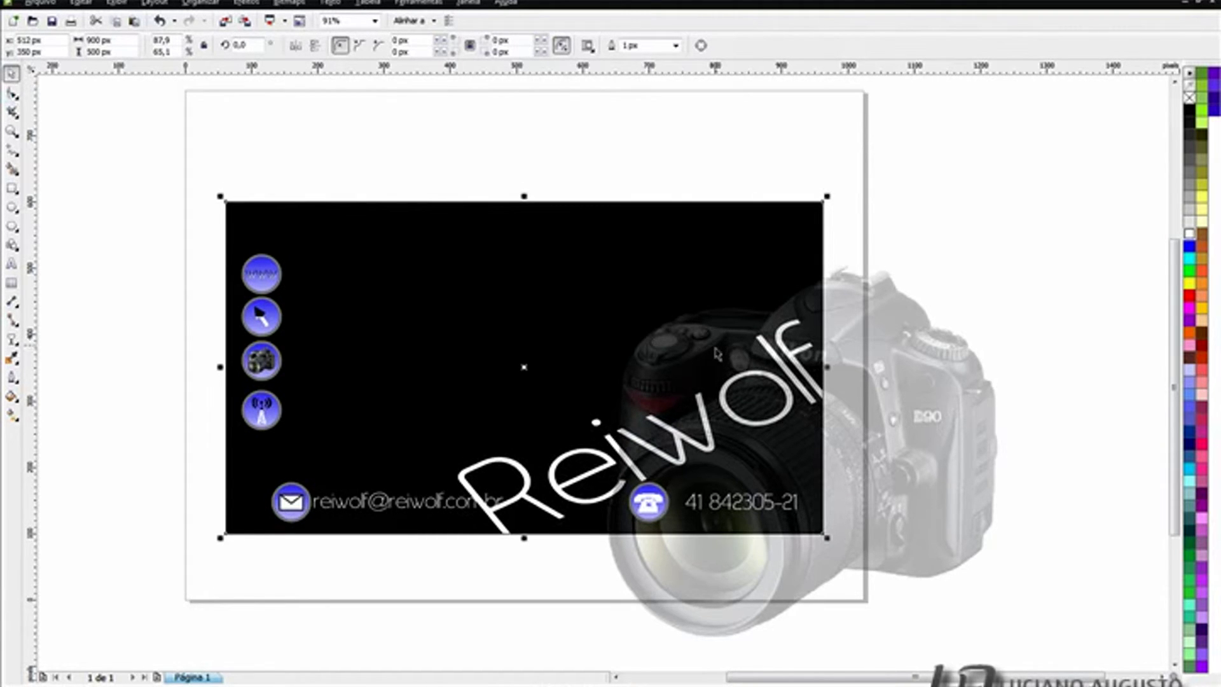
# Scale the faded camera picture to about 545 × 498 px and place it over the black rectangle's lower-right corner
pyautogui.click(976, 411)
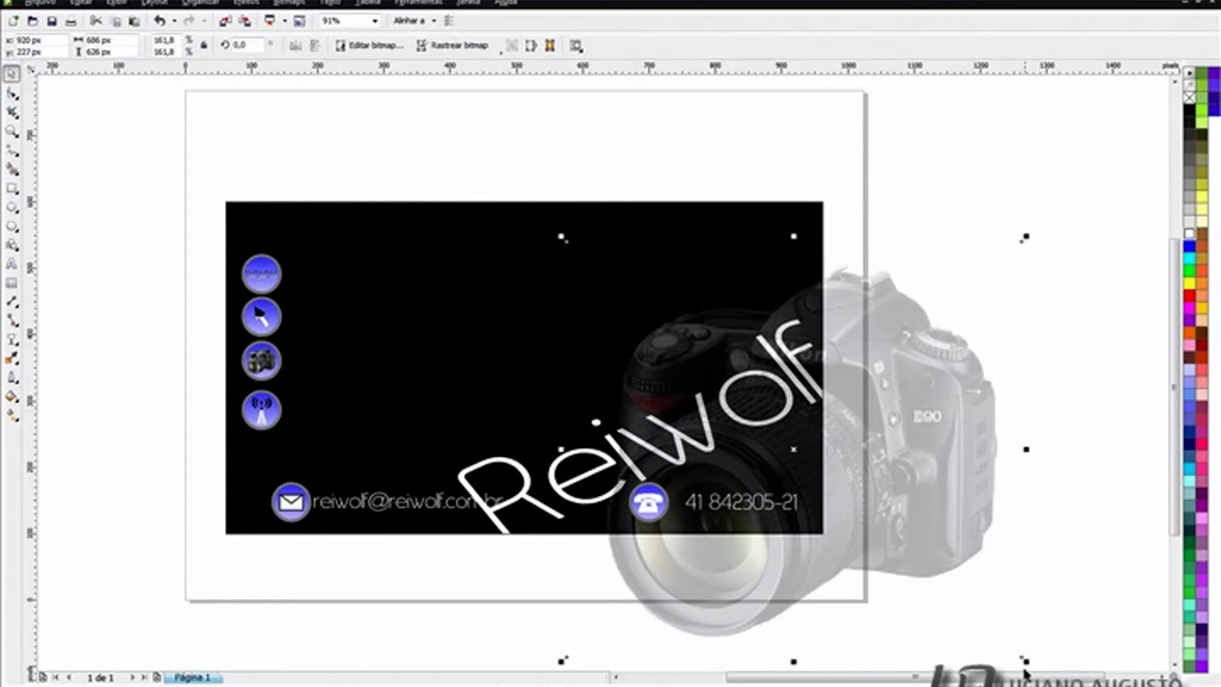
pyautogui.moveTo(1024, 661); pyautogui.dragTo(886, 521)
pyautogui.moveTo(845, 357); pyautogui.dragTo(849, 440)
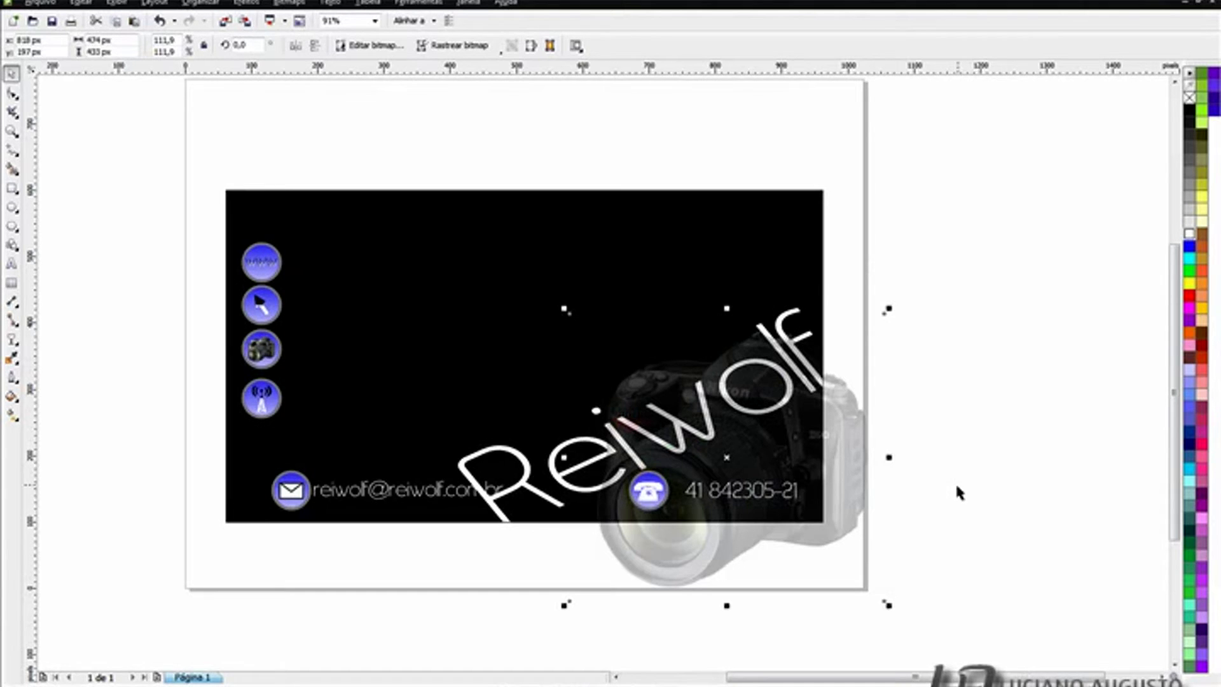
pyautogui.moveTo(564, 310); pyautogui.dragTo(518, 266)
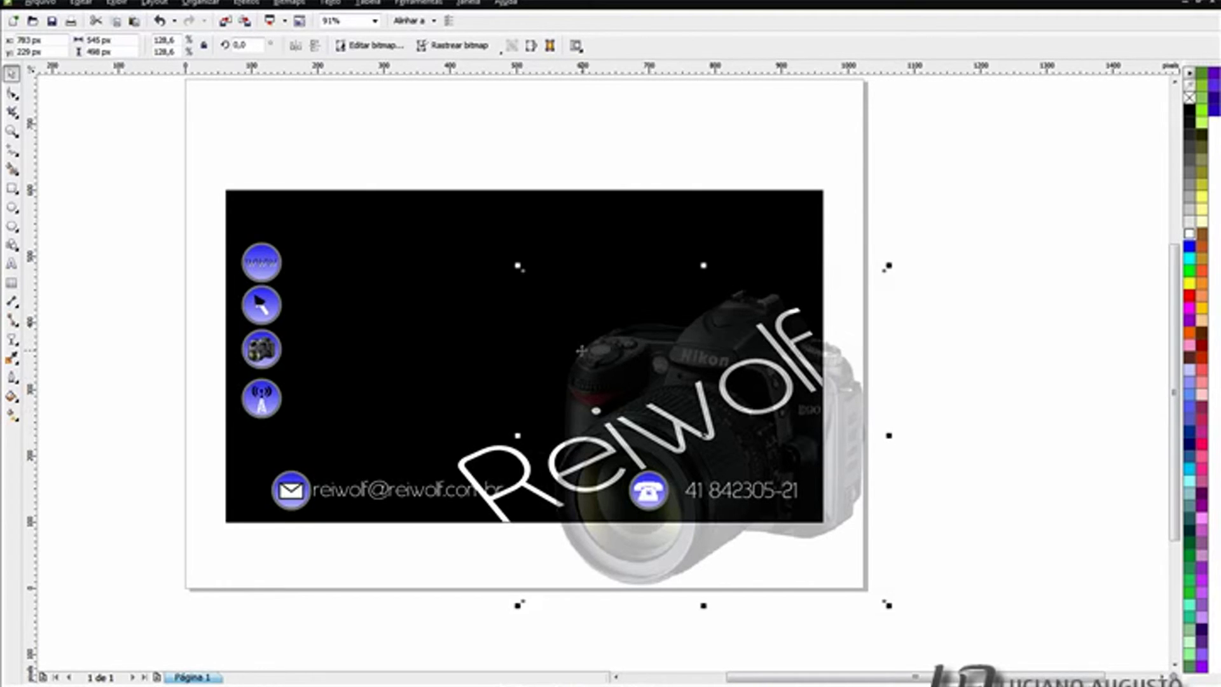
# PowerClip the faded camera picture inside the black rectangle
pyautogui.rightClick(611, 358)
pyautogui.moveTo(678, 32)
pyautogui.click(1057, 548)
pyautogui.click(290, 2)
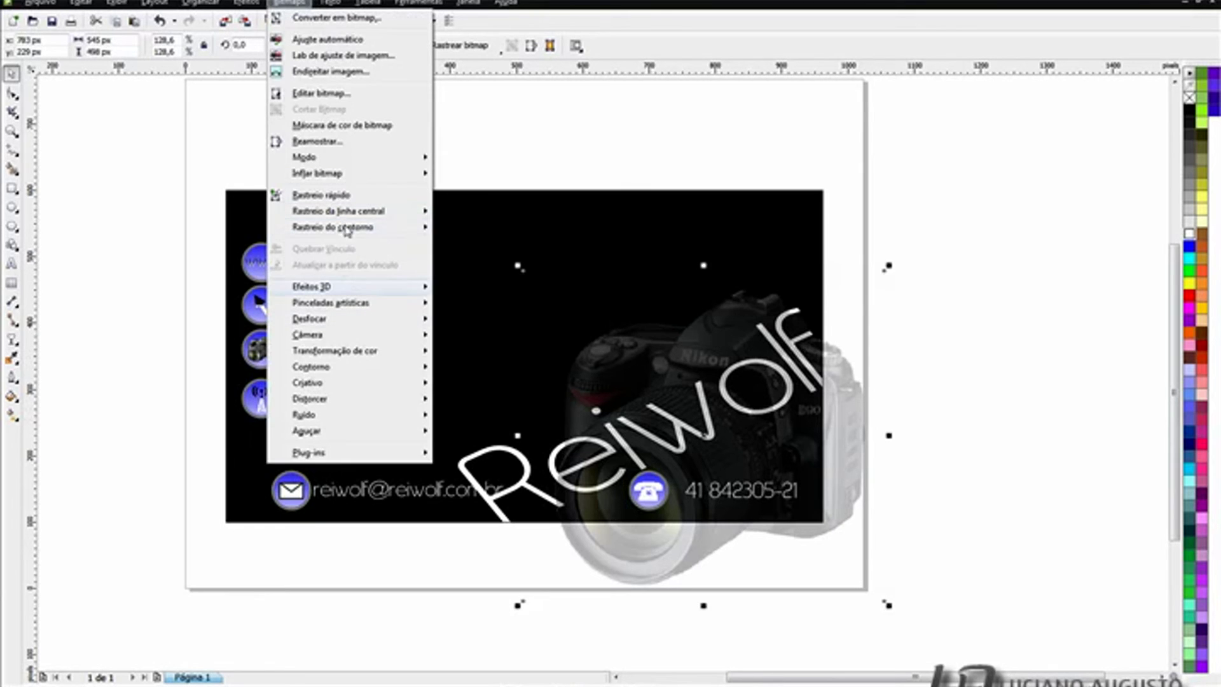
pyautogui.click(290, 2)
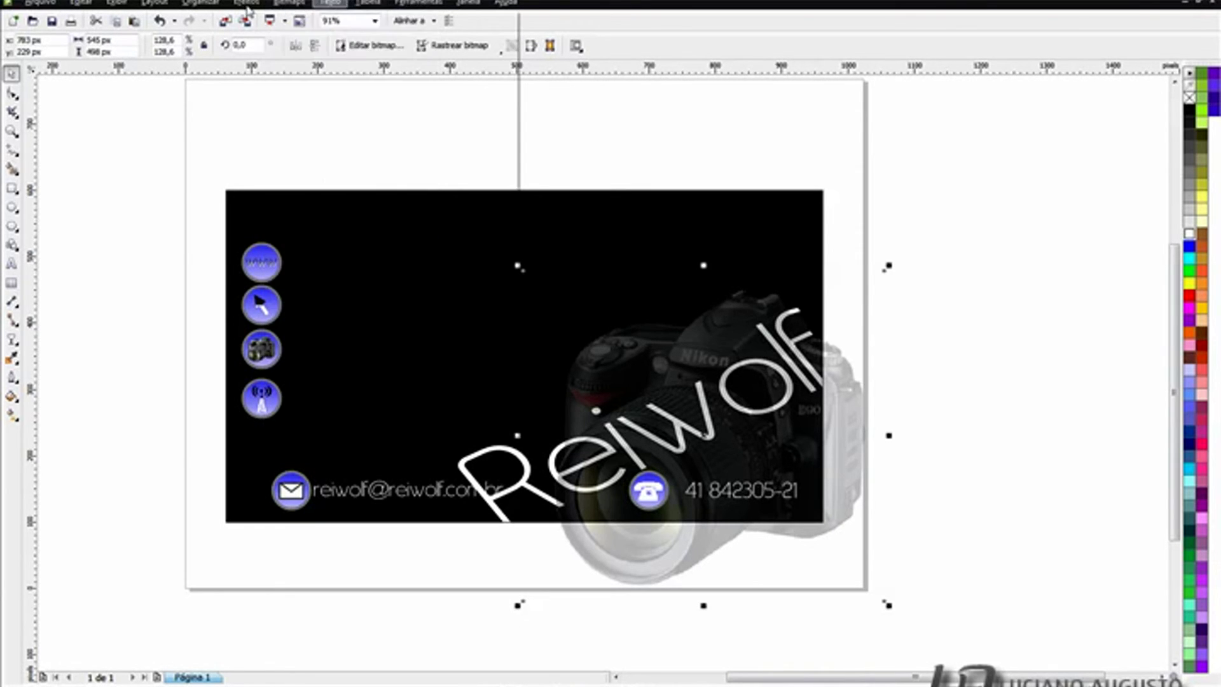
pyautogui.click(246, 3)
pyautogui.moveTo(313, 207)
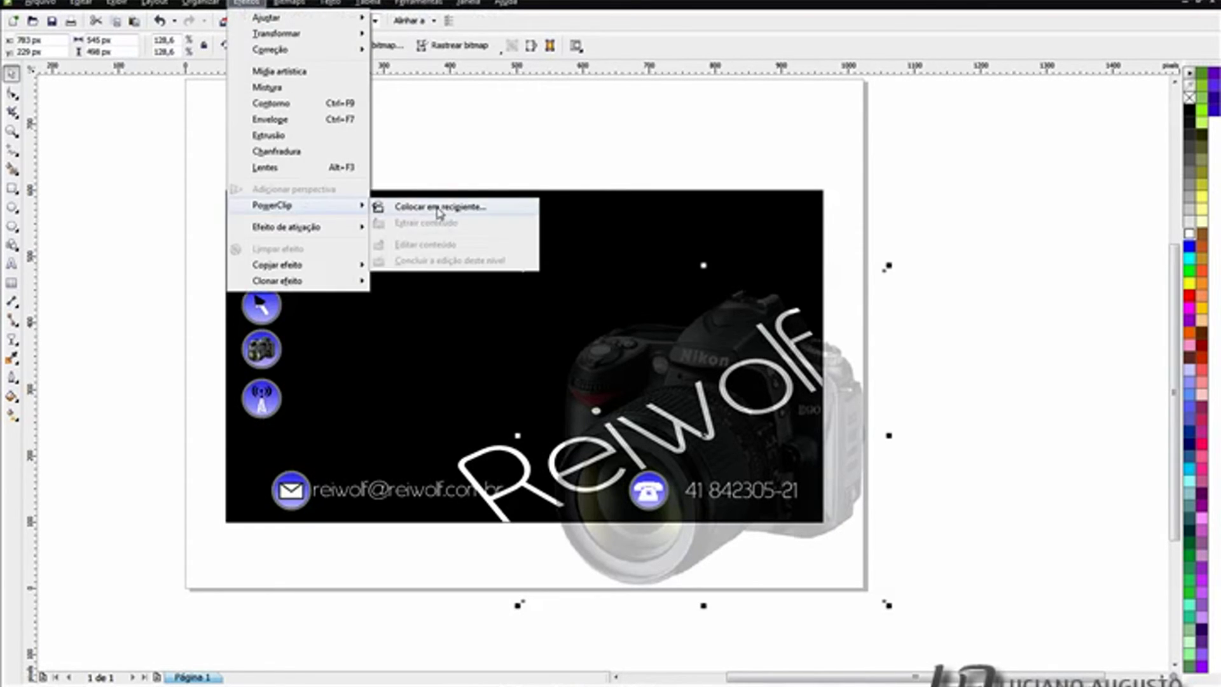
pyautogui.click(438, 206)
pyautogui.click(763, 445)
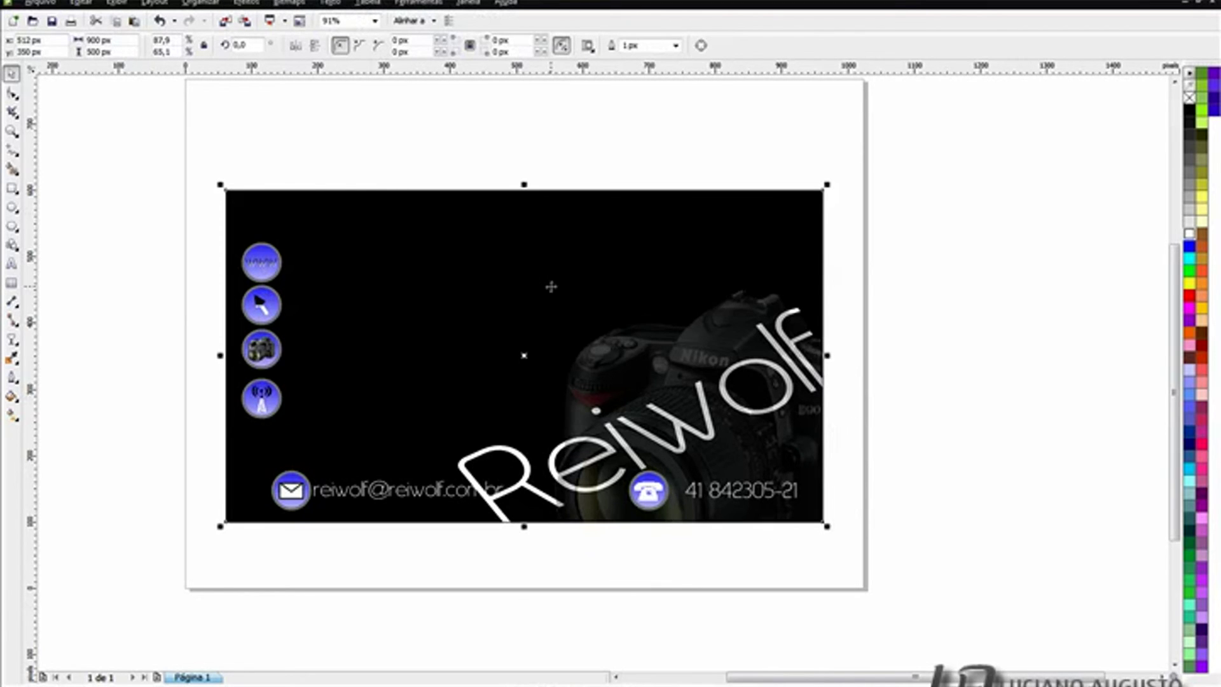
# Edit the black rectangle's PowerClip contents, send the camera picture behind the Reiwolf text, and finish editing
pyautogui.rightClick(552, 287)
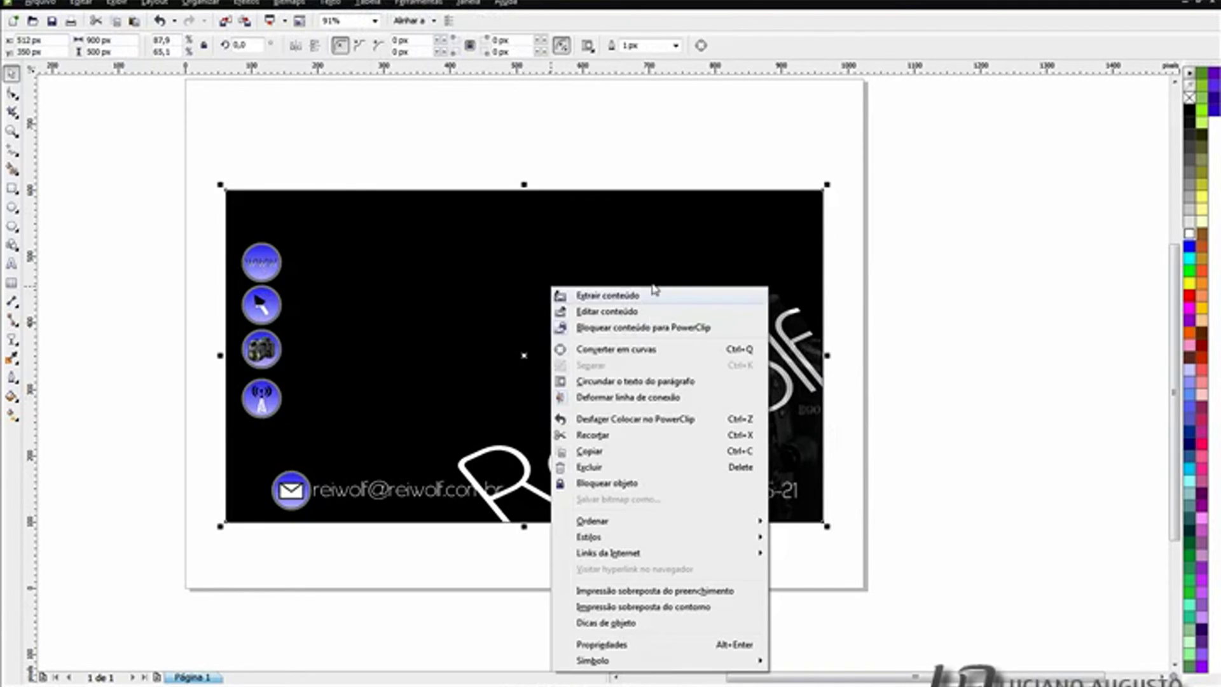
pyautogui.click(629, 311)
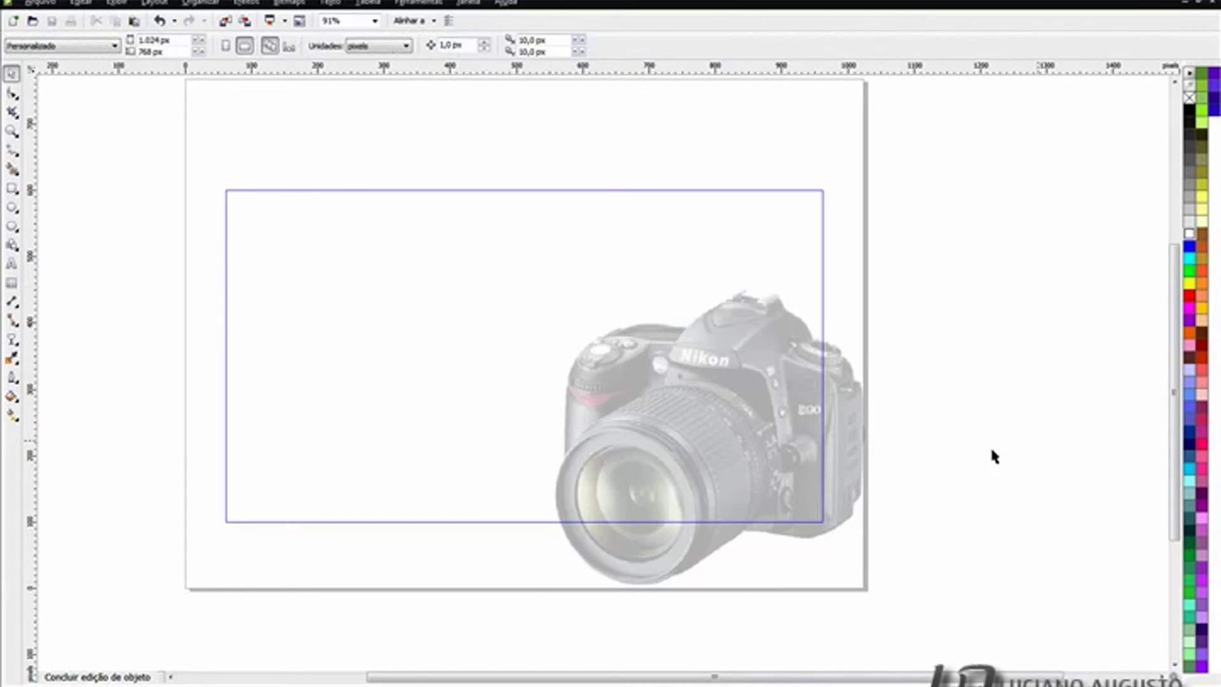
pyautogui.click(684, 465)
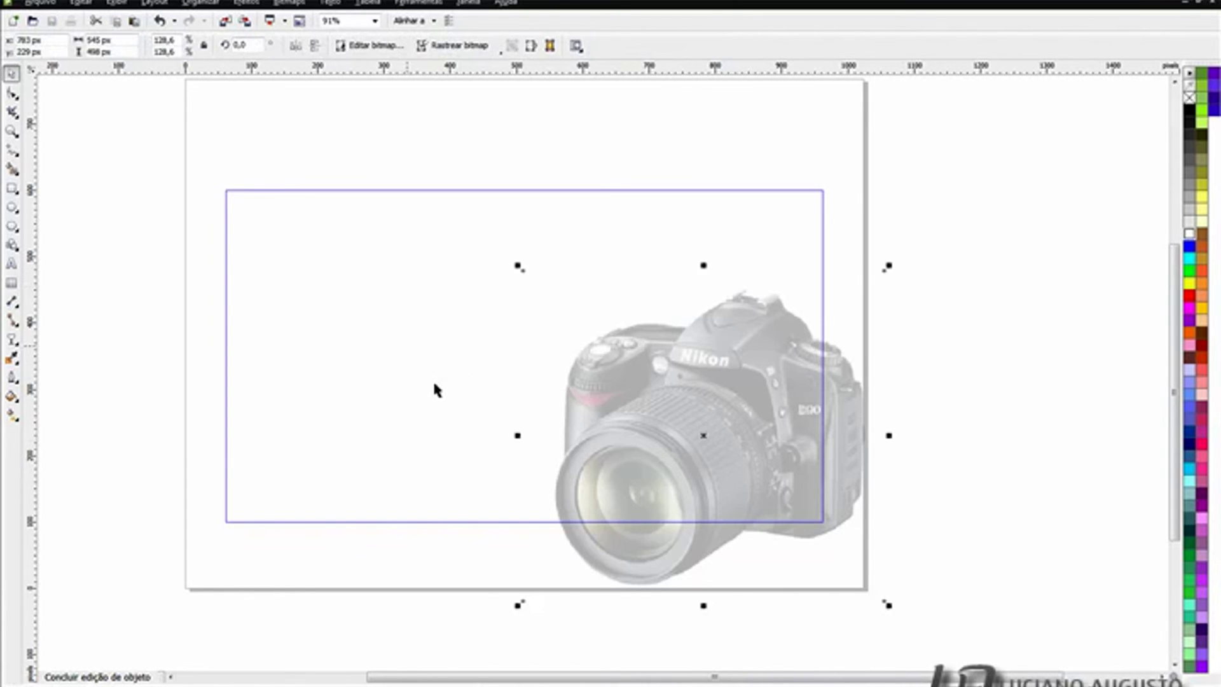
pyautogui.click(453, 419)
pyautogui.moveTo(349, 633); pyautogui.dragTo(995, 202)
pyautogui.click(1009, 515)
pyautogui.click(849, 467)
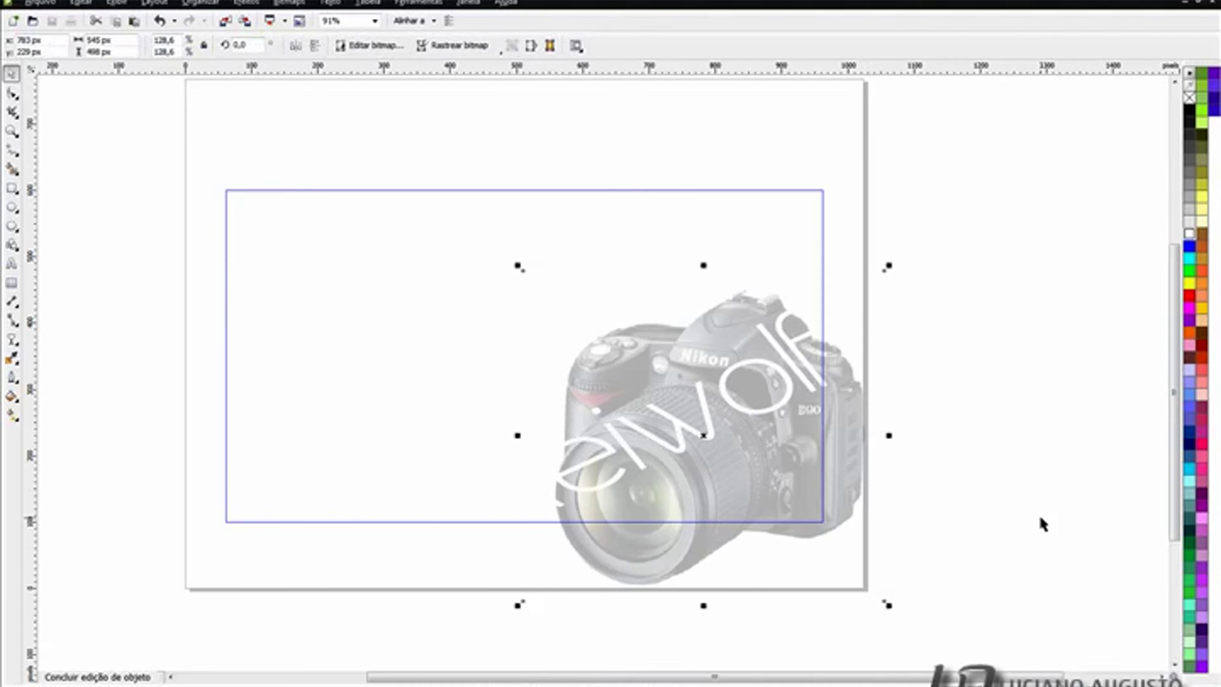
pyautogui.rightClick(748, 428)
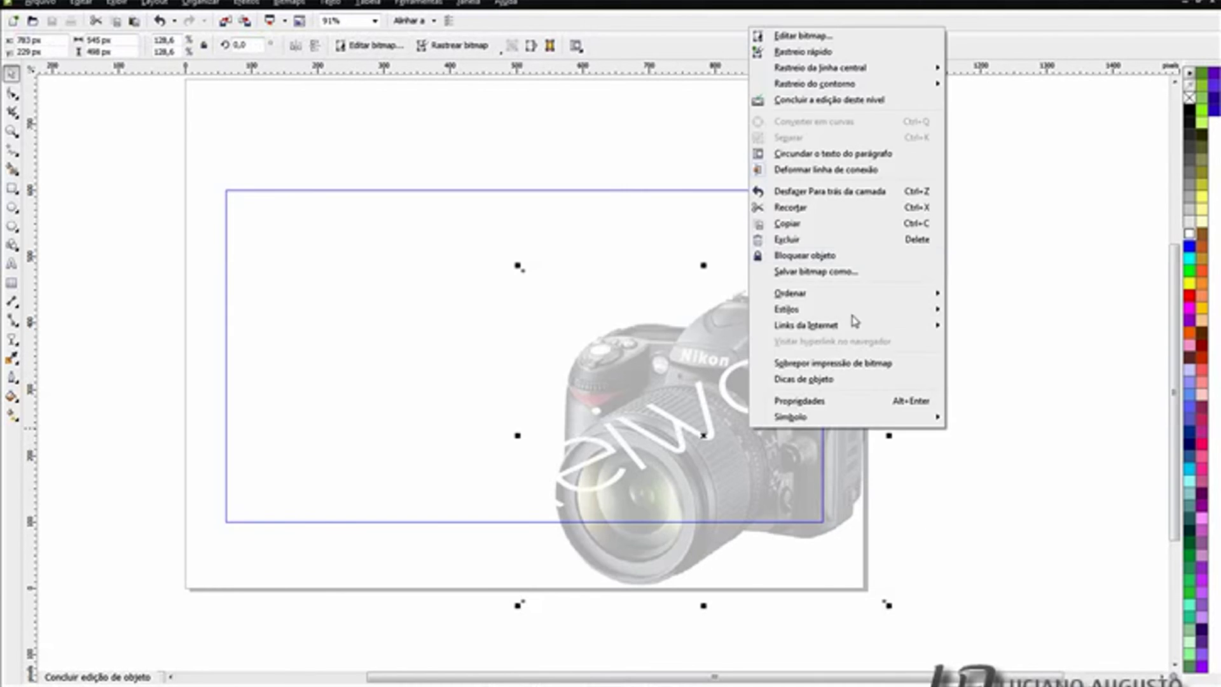
pyautogui.click(836, 102)
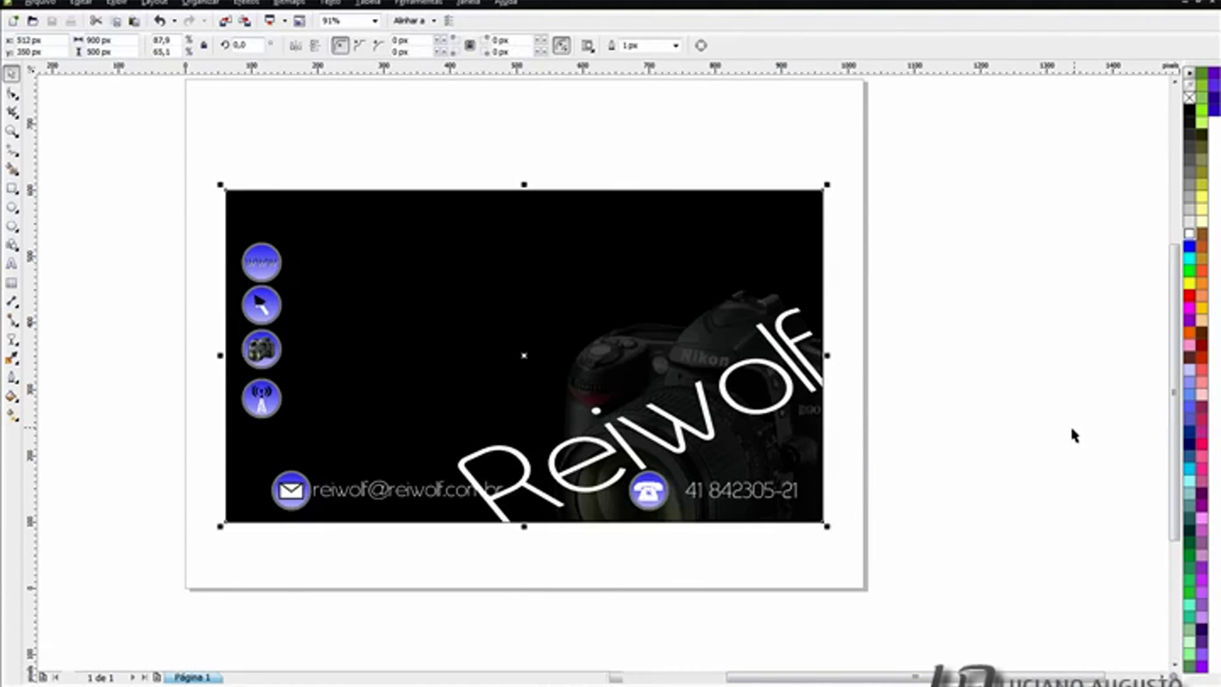
pyautogui.click(1014, 464)
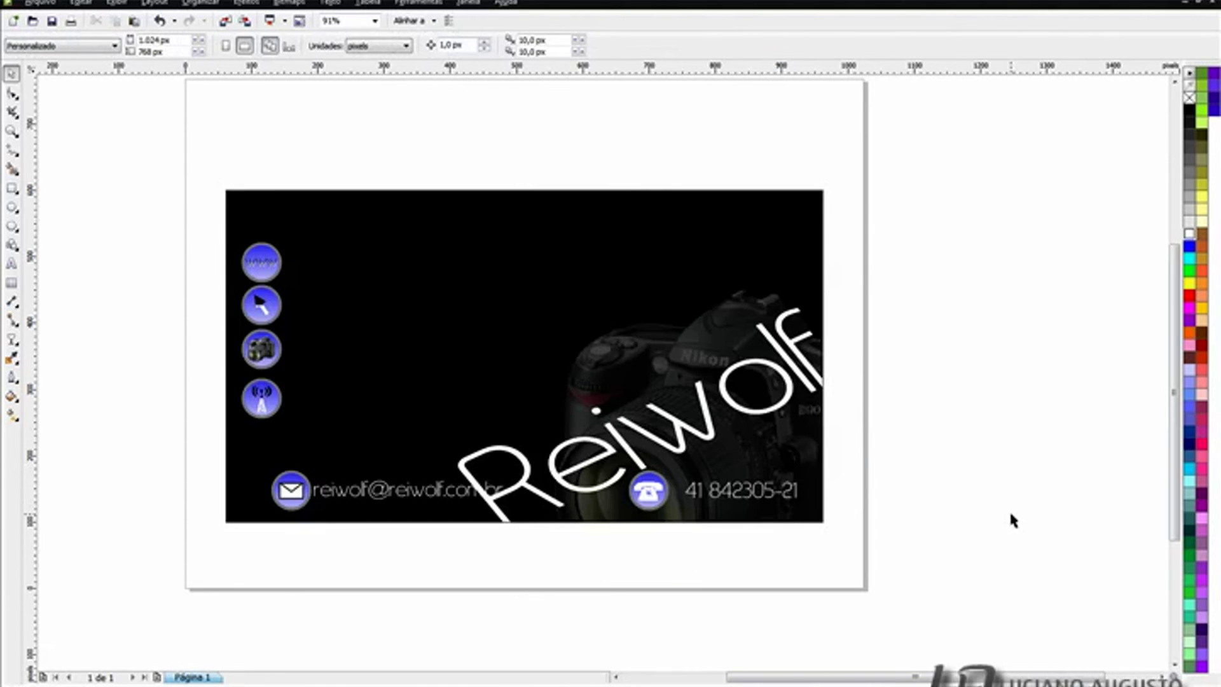